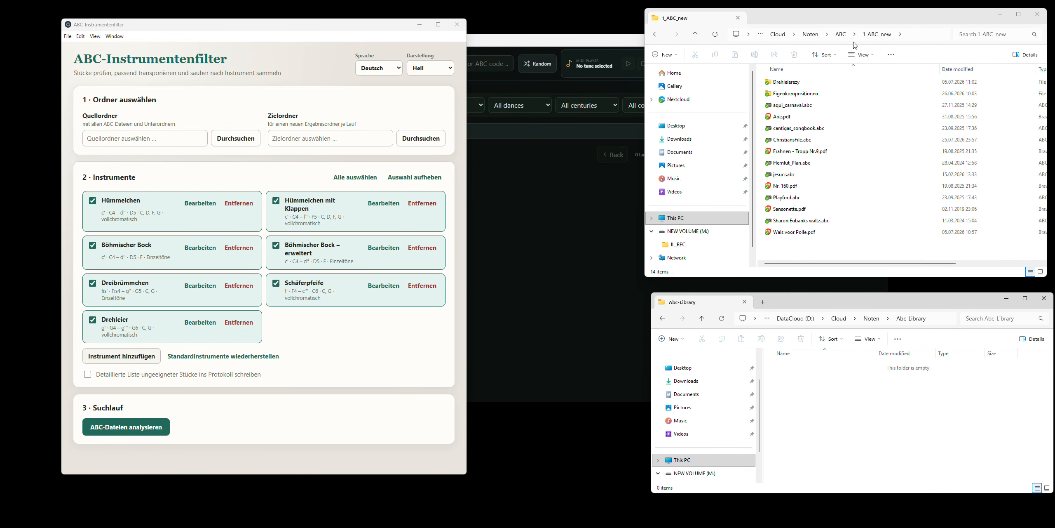
- Look through the parent ABC folder, reopen its 1_ABC_new subfolder and view the source files
click(841, 34)
scroll(841, 146, down, 2)
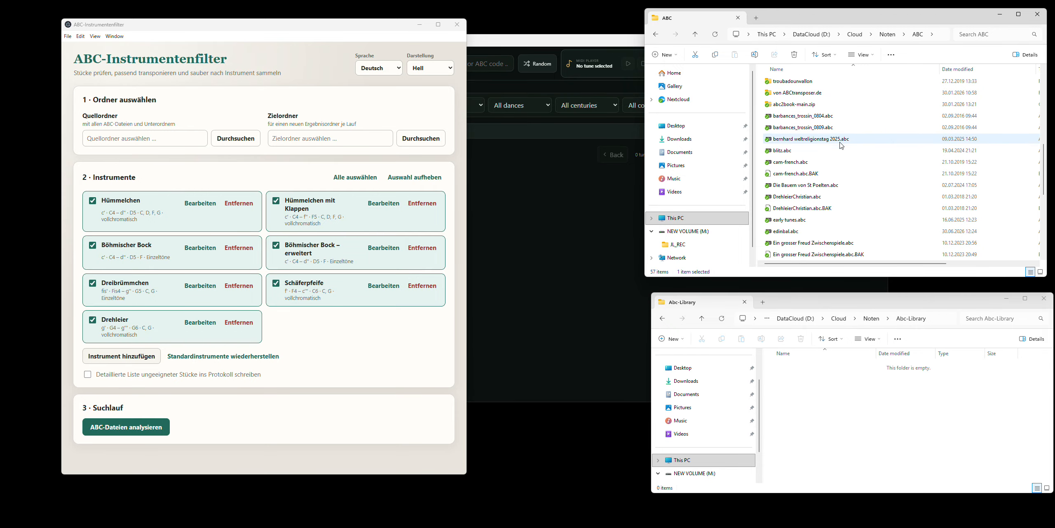
scroll(841, 146, up, 5)
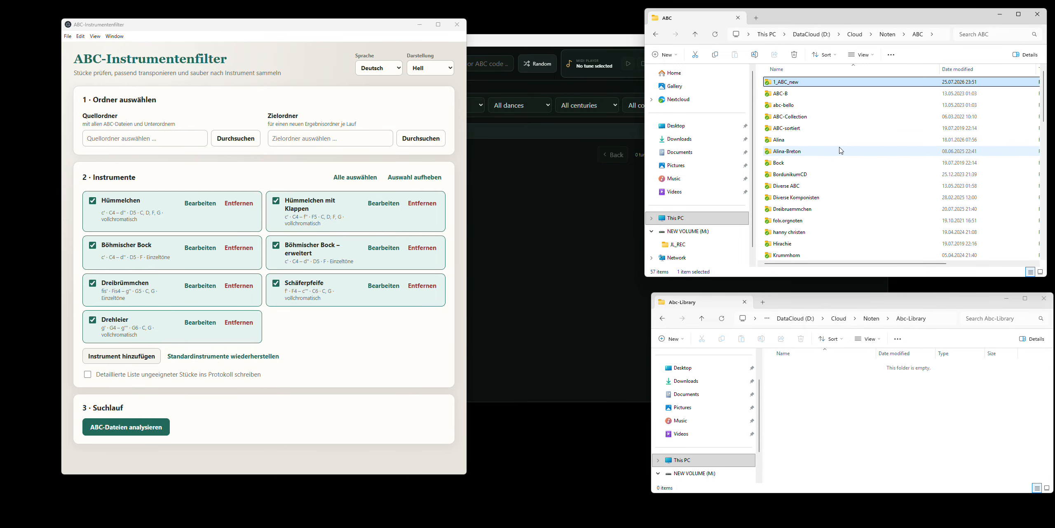
double_click(797, 83)
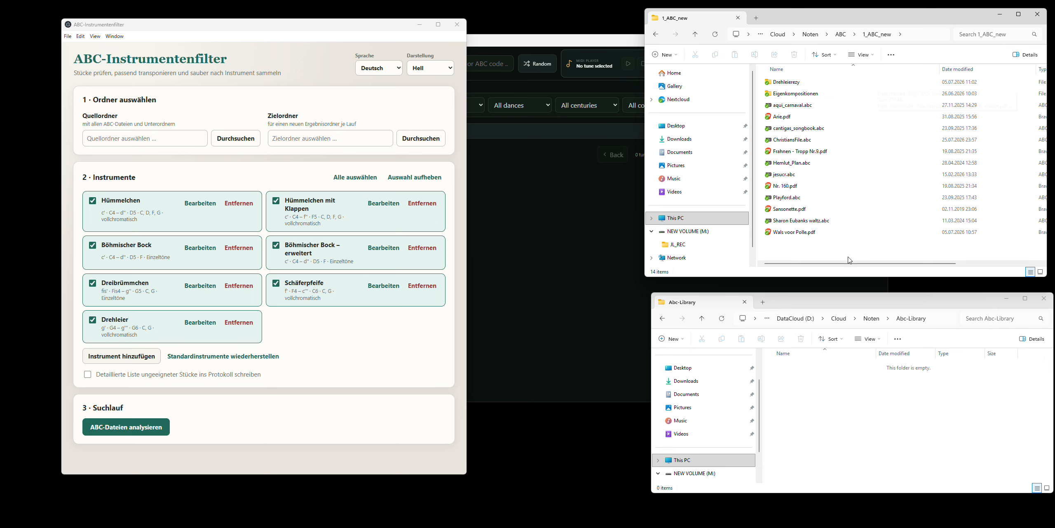
click(794, 140)
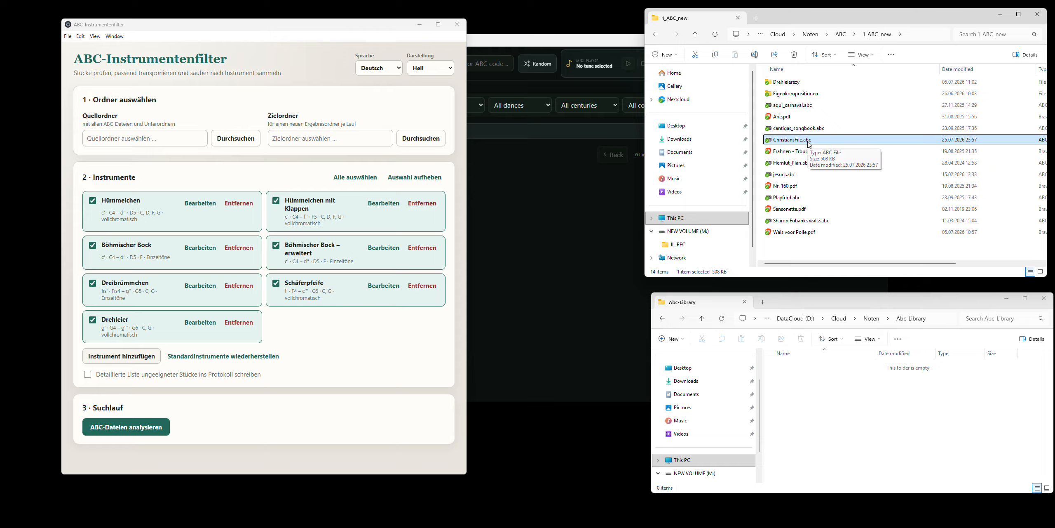
click(814, 246)
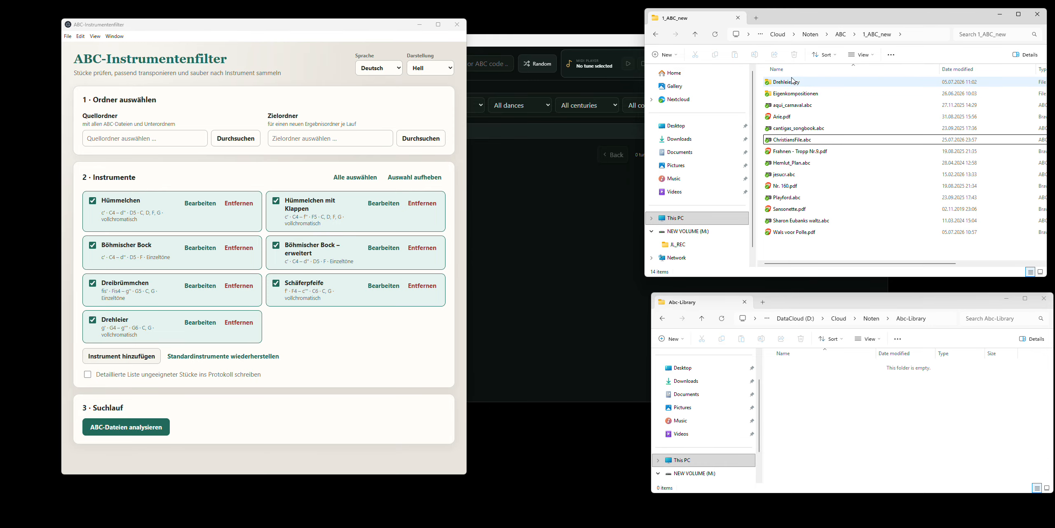
- Set the source folder (Quellordner) to D:\Cloud\Noten\ABC\1_ABC_new, copying the path from the open file window
key(F4)
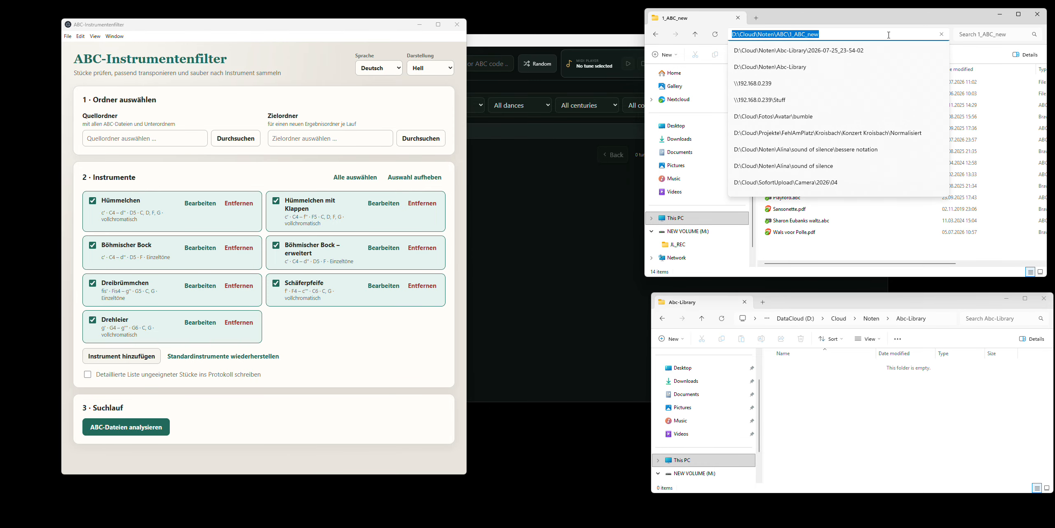
key(ctrl+c)
click(149, 140)
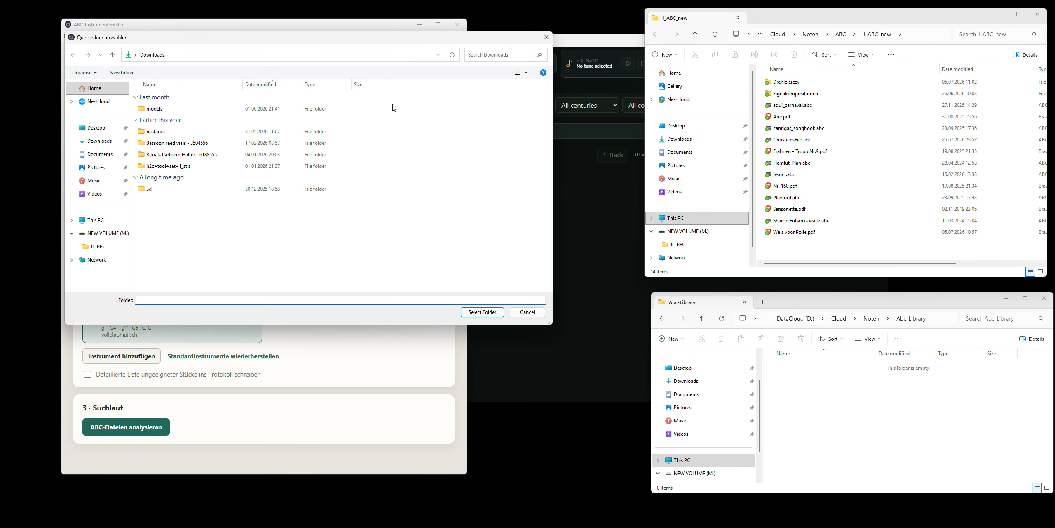
click(278, 55)
key(ctrl+v)
key(Return)
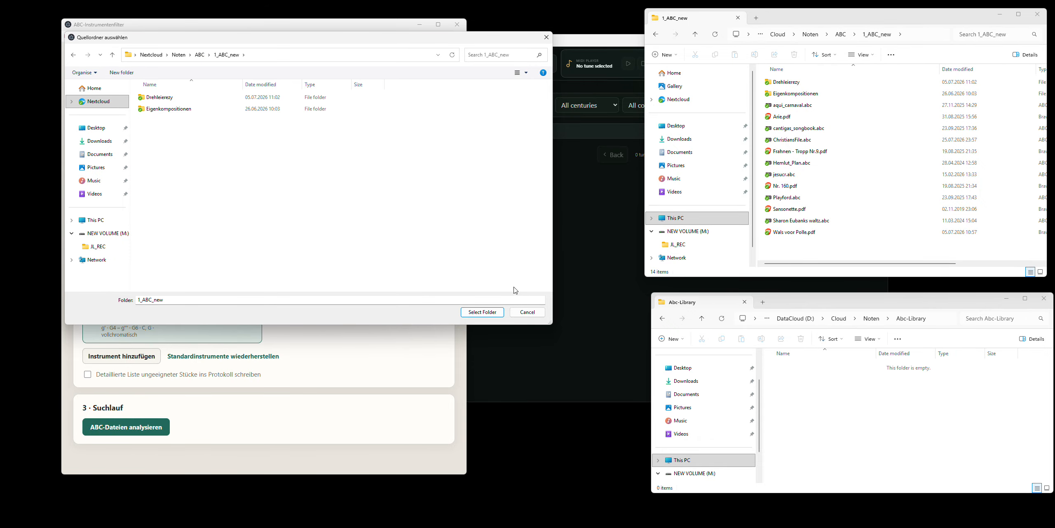
click(482, 312)
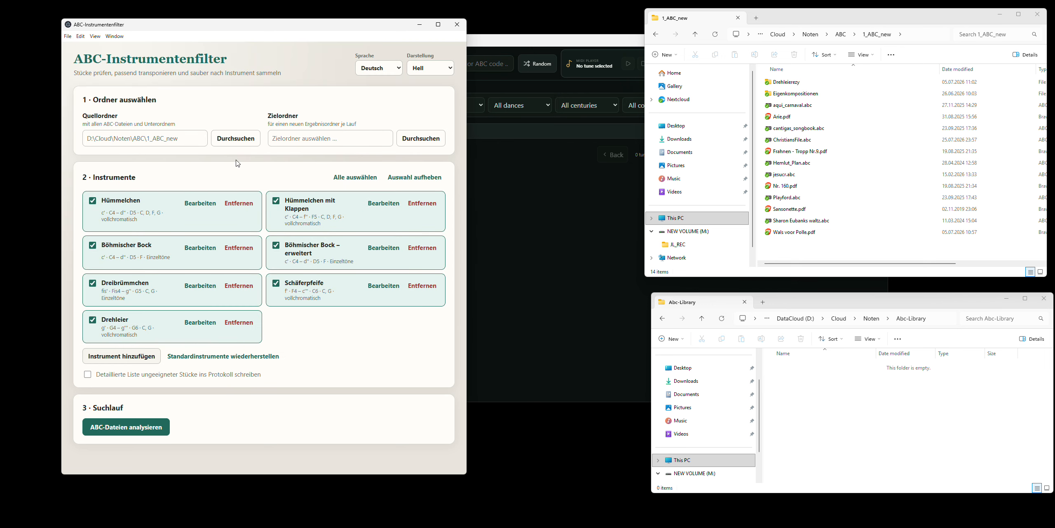
- Set the target folder (Zielordner) to D:\Cloud\Noten\Abc-Library, copying the path from its file window
click(899, 313)
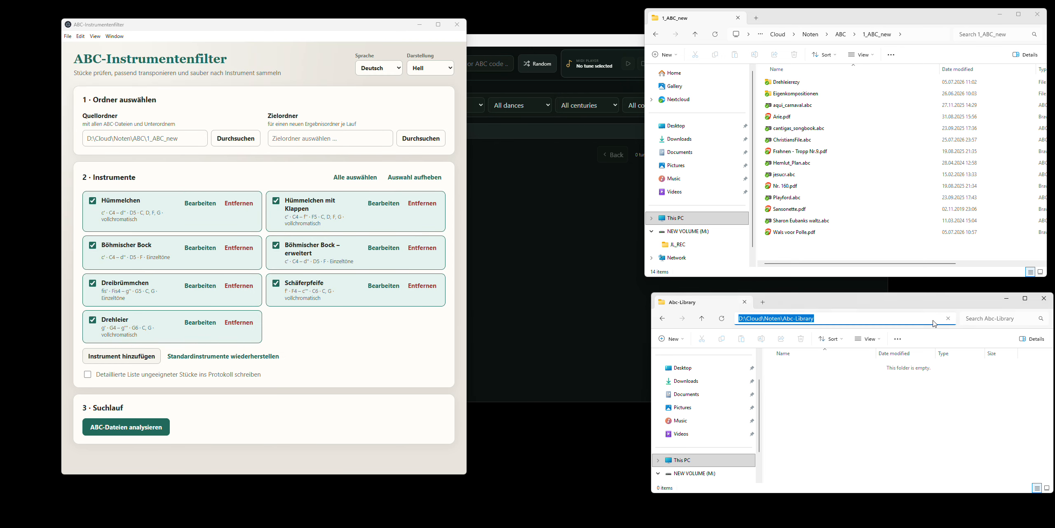
click(421, 138)
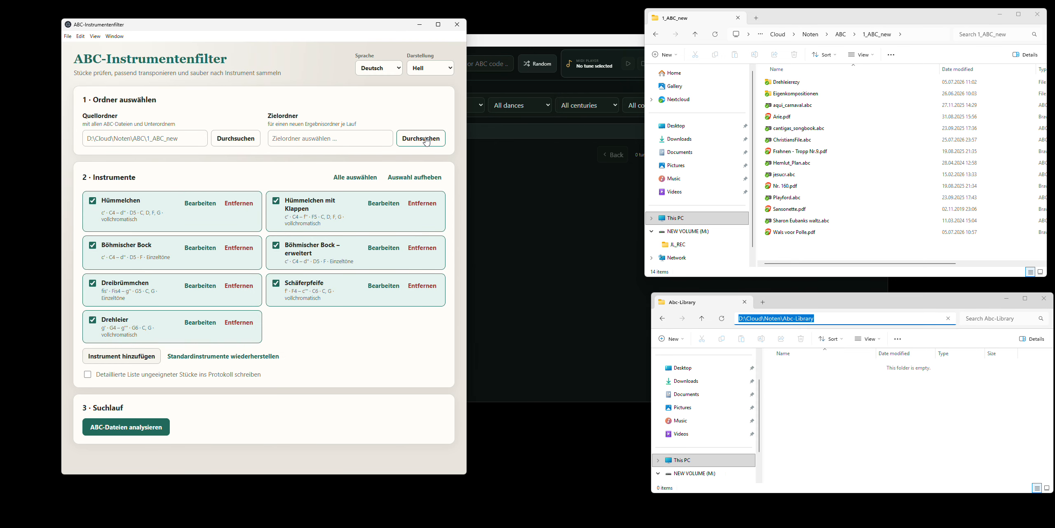
click(191, 55)
key(ctrl+v)
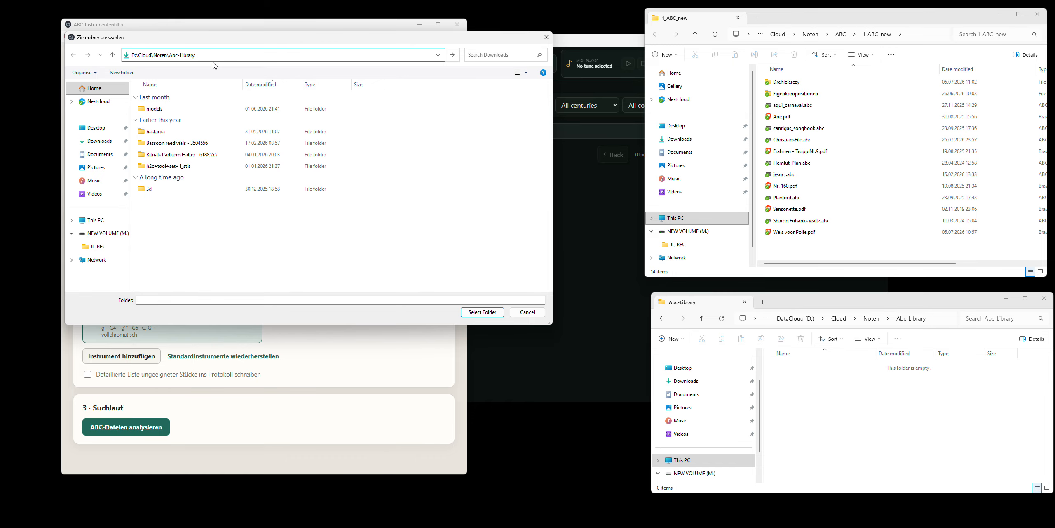
key(Return)
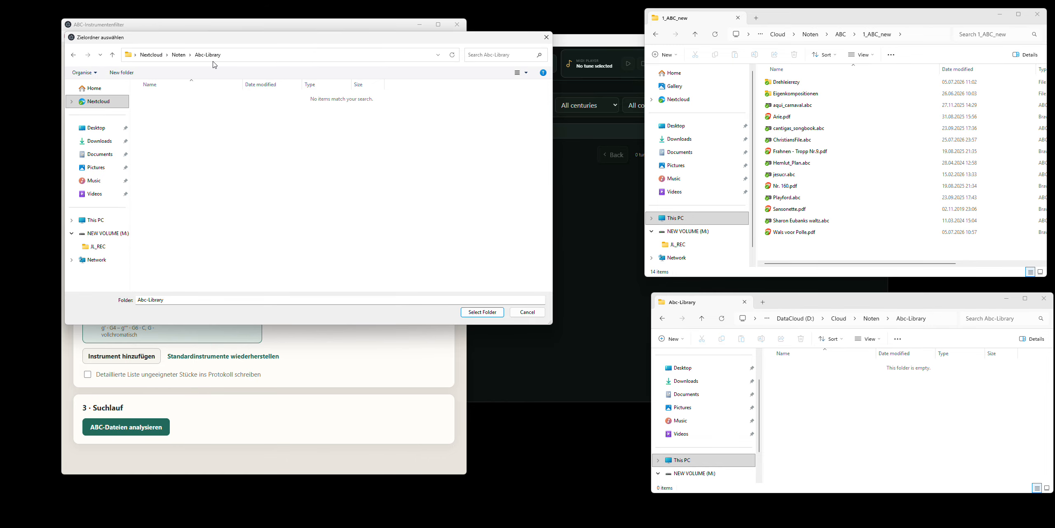
click(482, 311)
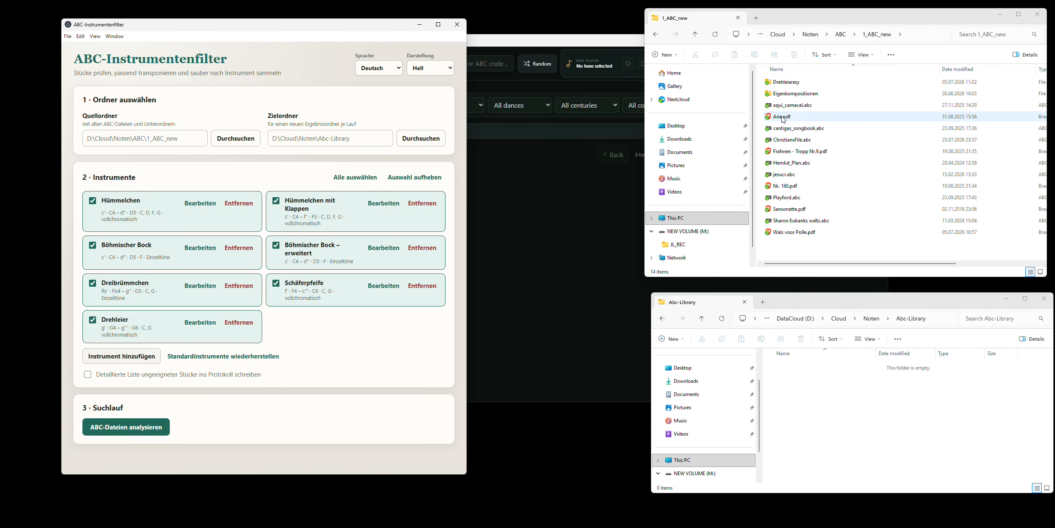
- Analyse the ABC files for all selected instruments and bring up the result summary
click(141, 431)
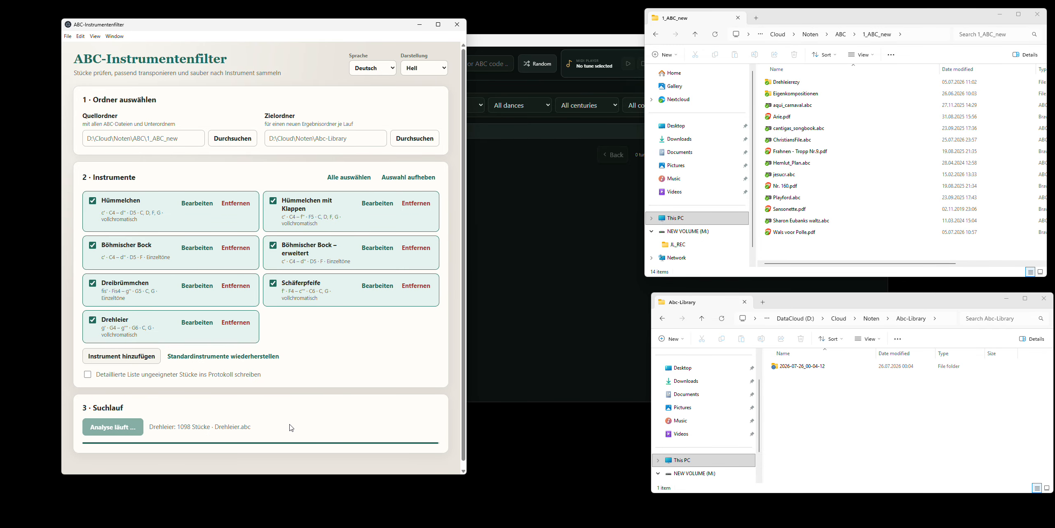
scroll(178, 424, down, 6)
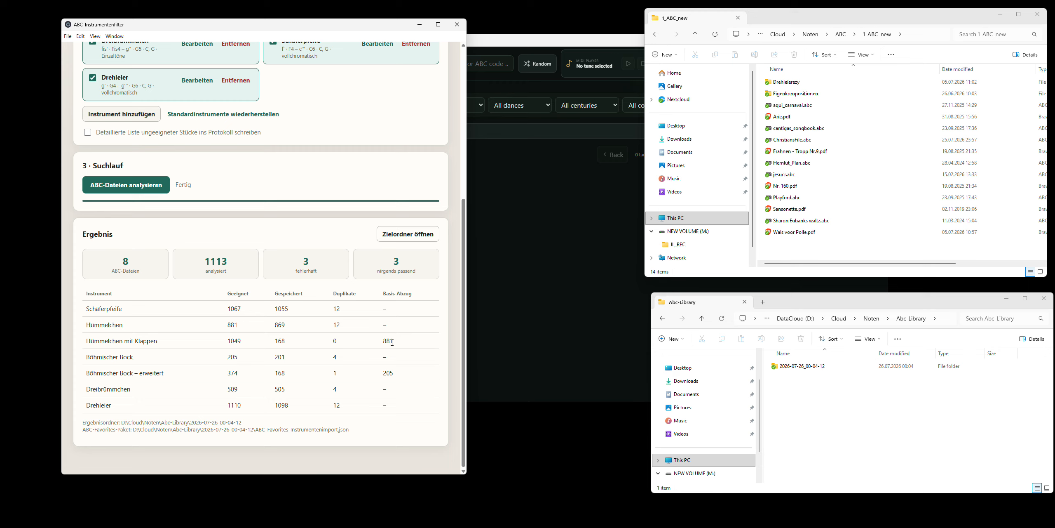
- Examine the results table, comparing suitable, saved, duplicate and base-deduction figures for Hümmelchen, Böhmischer Bock and their extended variants
drag(227, 324, 237, 324)
drag(91, 325, 164, 345)
click(128, 324)
click(165, 344)
drag(247, 324, 222, 326)
drag(170, 342, 140, 359)
click(119, 366)
click(195, 376)
drag(394, 373, 381, 376)
drag(258, 360, 228, 359)
- Open the result folder 2026-07-26_00-04-12 in Abc-Library and move its window up over the source folder window
click(796, 385)
click(801, 368)
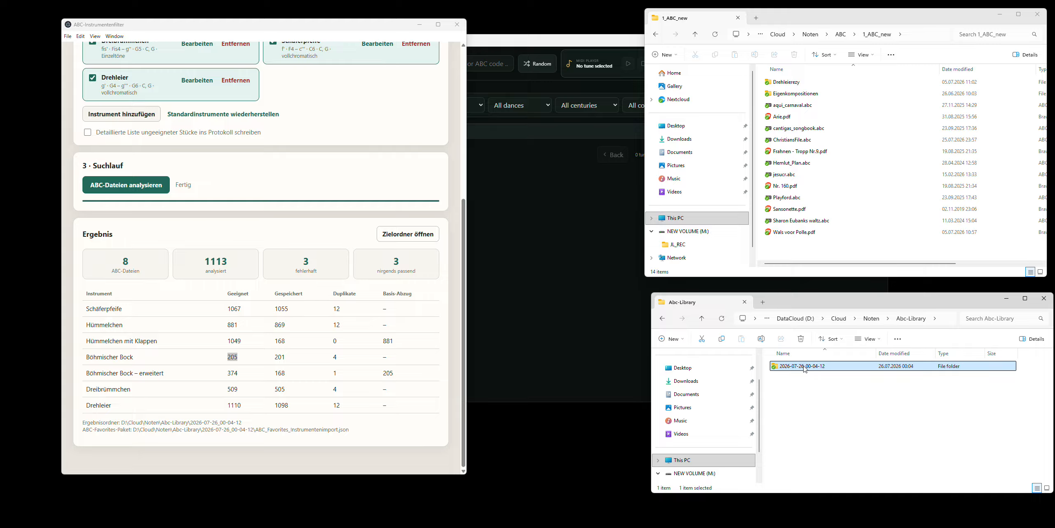
double_click(806, 367)
drag(815, 307, 784, 250)
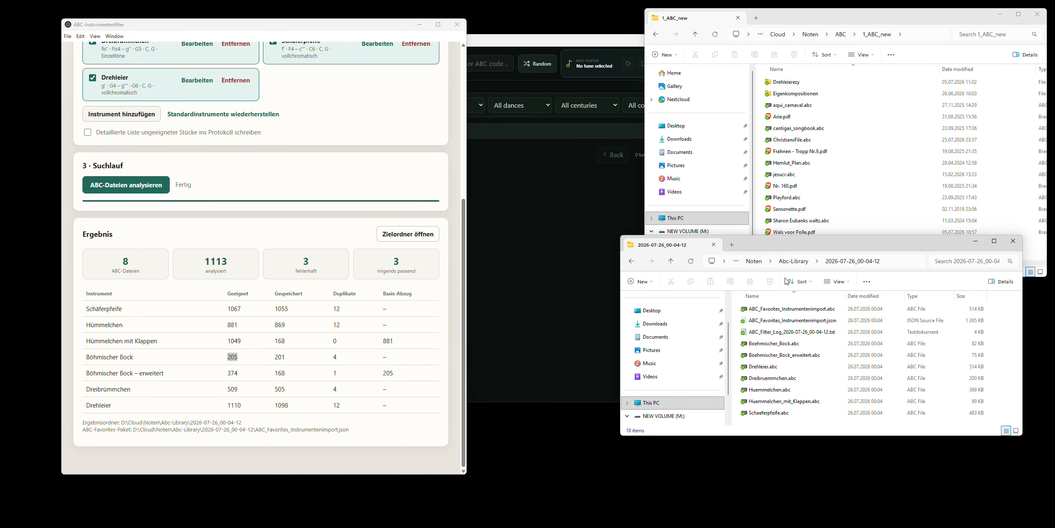
- Look over the generated import and instrument files, and open Boehmischer_Bock.abc in EasyABC
click(800, 310)
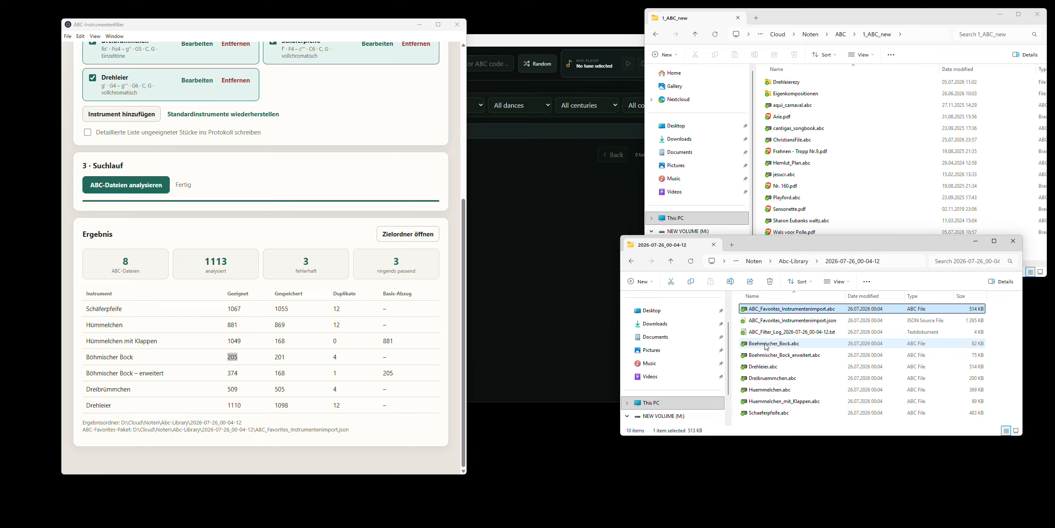
click(770, 368)
click(766, 380)
click(767, 394)
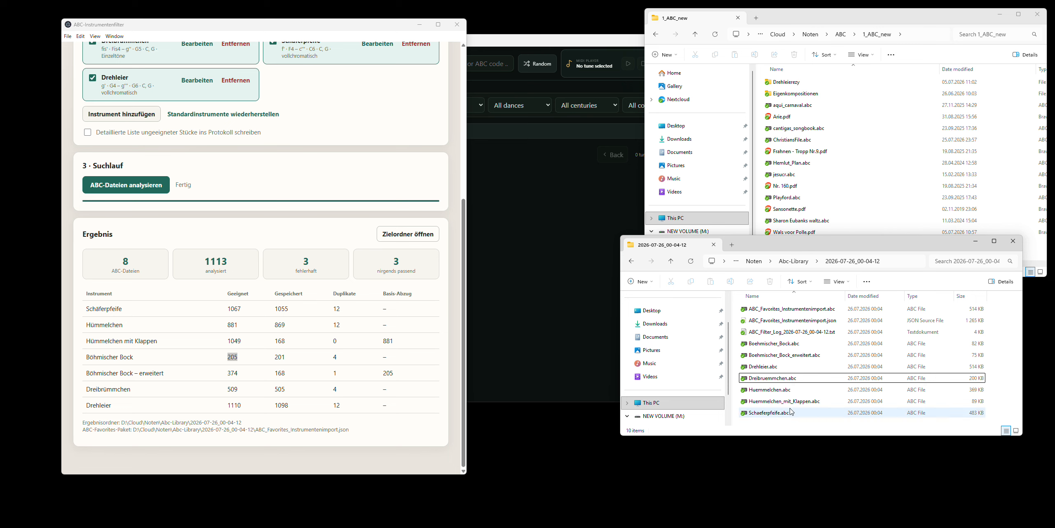
click(771, 367)
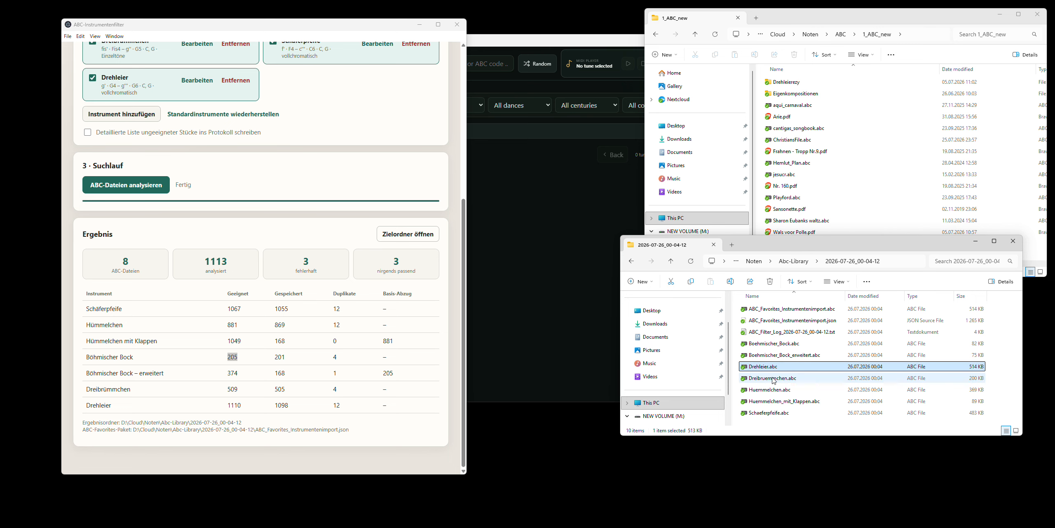
double_click(783, 350)
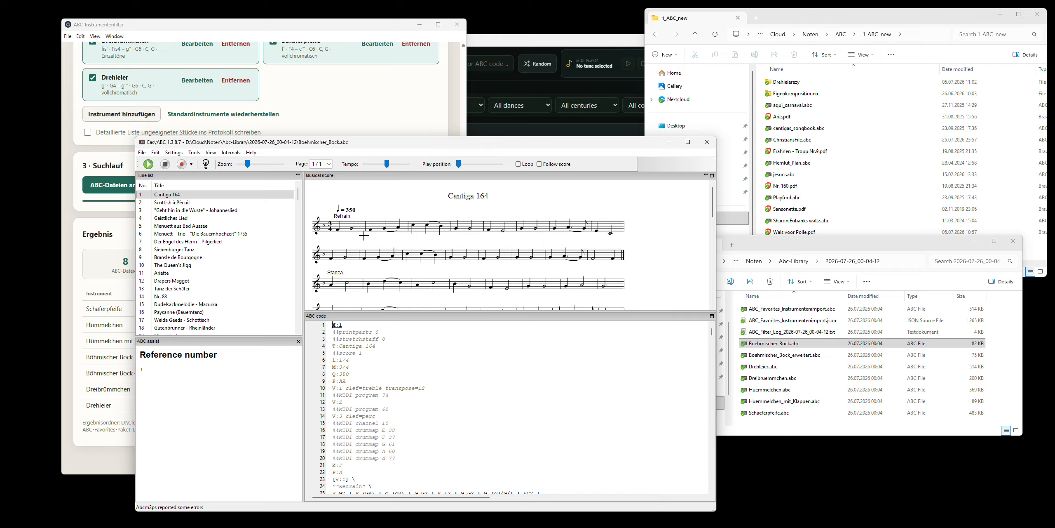
- Go through the tune list and display the score of tune 50, Großer Gott wir Loben dich - letzte Strophe
drag(298, 192, 299, 225)
click(203, 234)
click(197, 256)
click(188, 288)
click(177, 256)
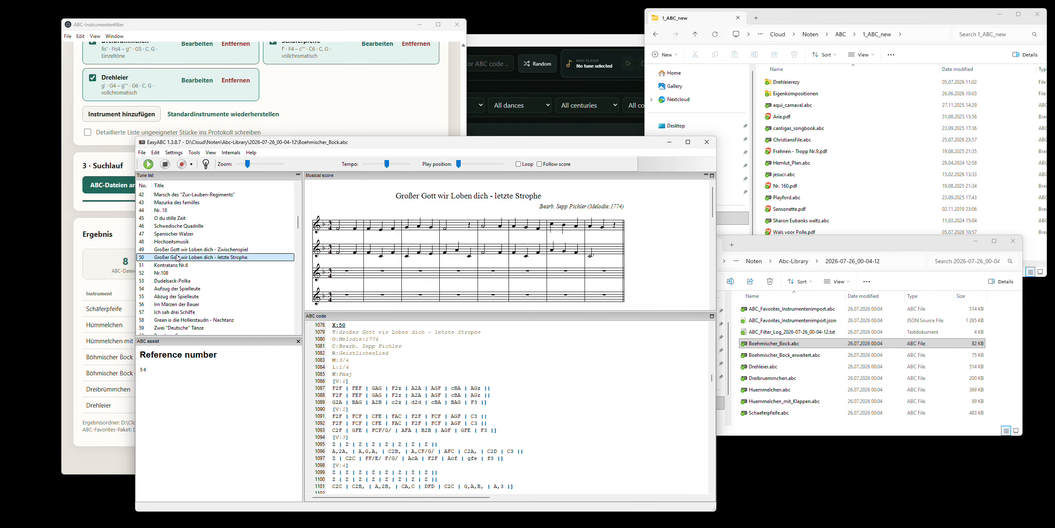
- Display tune 45, O du stille Zeit, and examine its multi-voice score
click(177, 226)
key(Up)
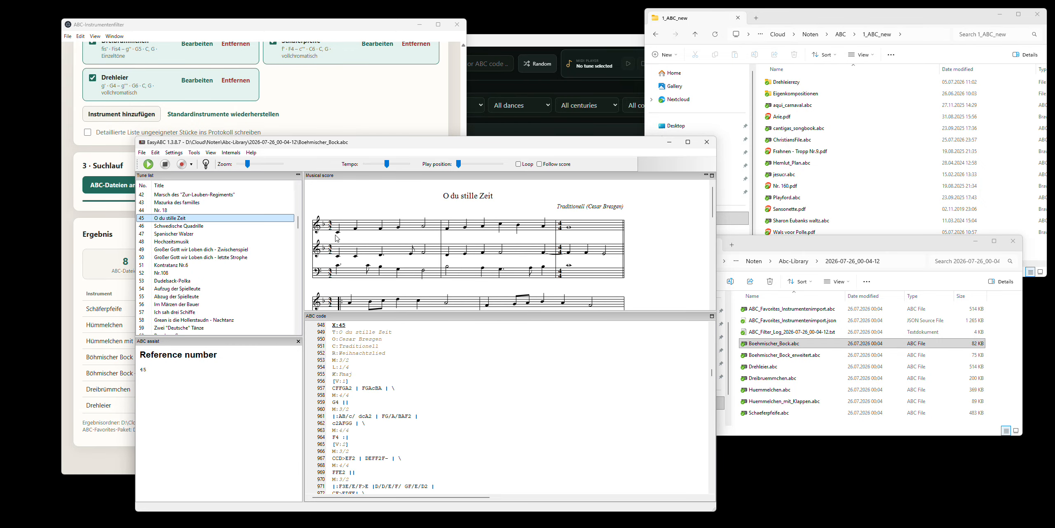
scroll(572, 233, down, 2)
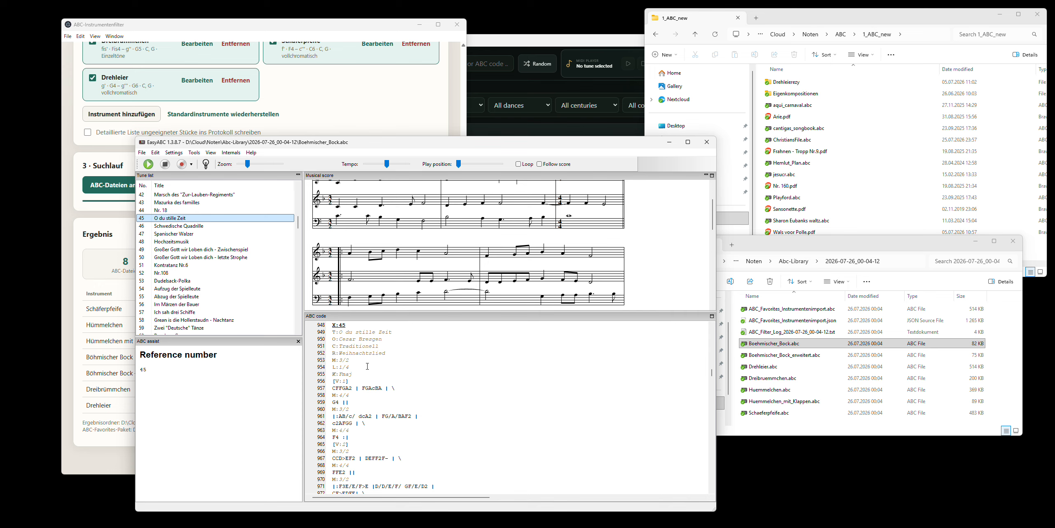
scroll(382, 257, down, 3)
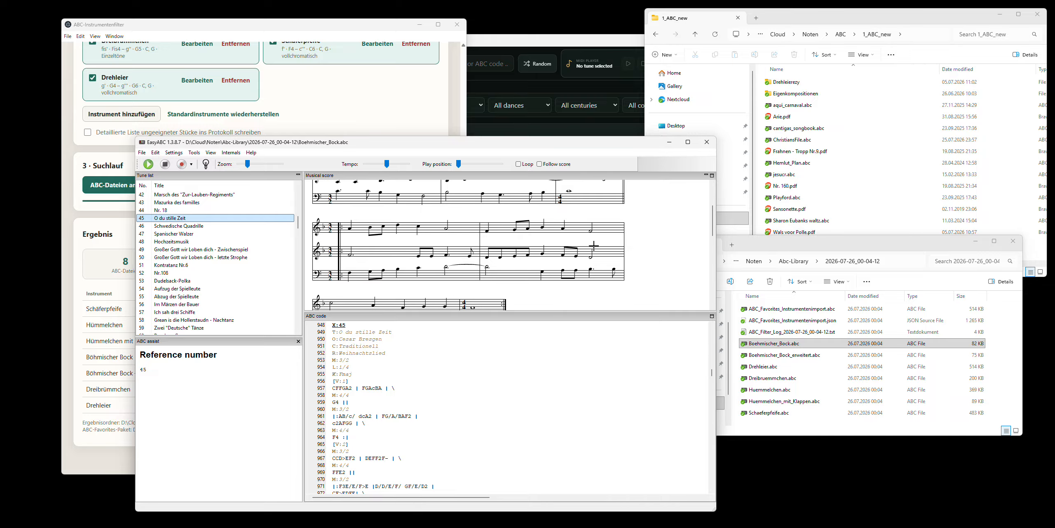
scroll(428, 243, up, 3)
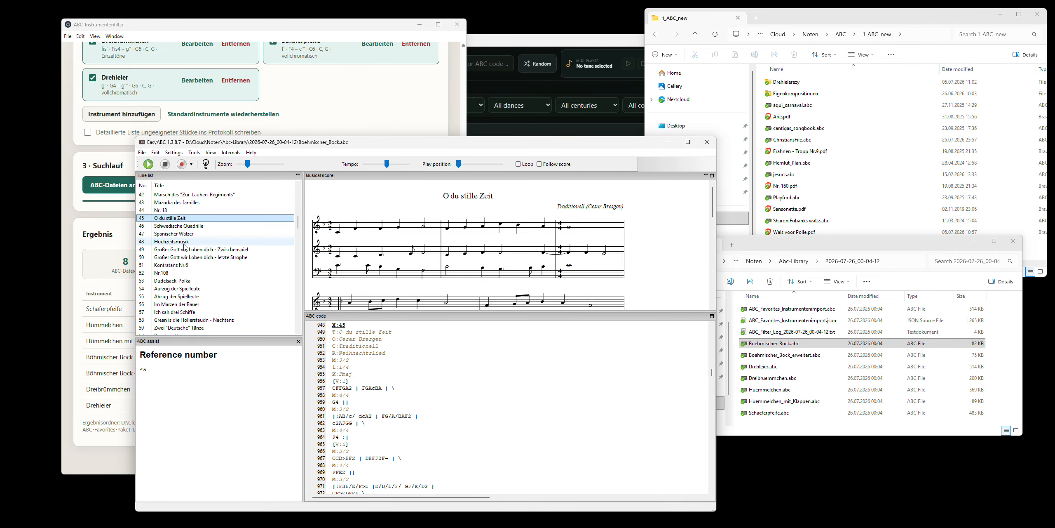
- View the scores of tune 65, Es wird scho glei dumper - Vorspiel, and tune 59, Zwei "Deutsche" Tänze
click(194, 280)
scroll(202, 268, down, 3)
click(200, 266)
click(200, 289)
click(200, 305)
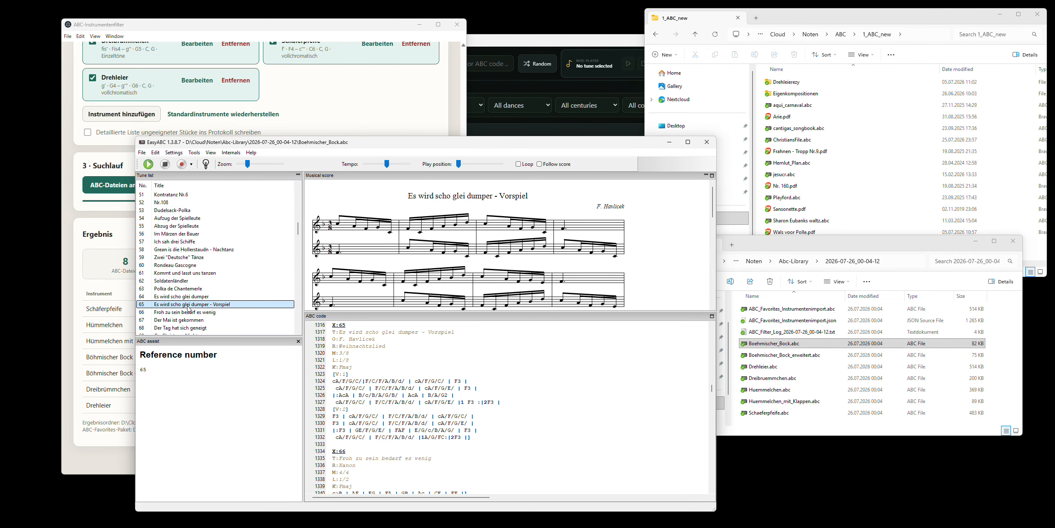
click(189, 266)
click(189, 257)
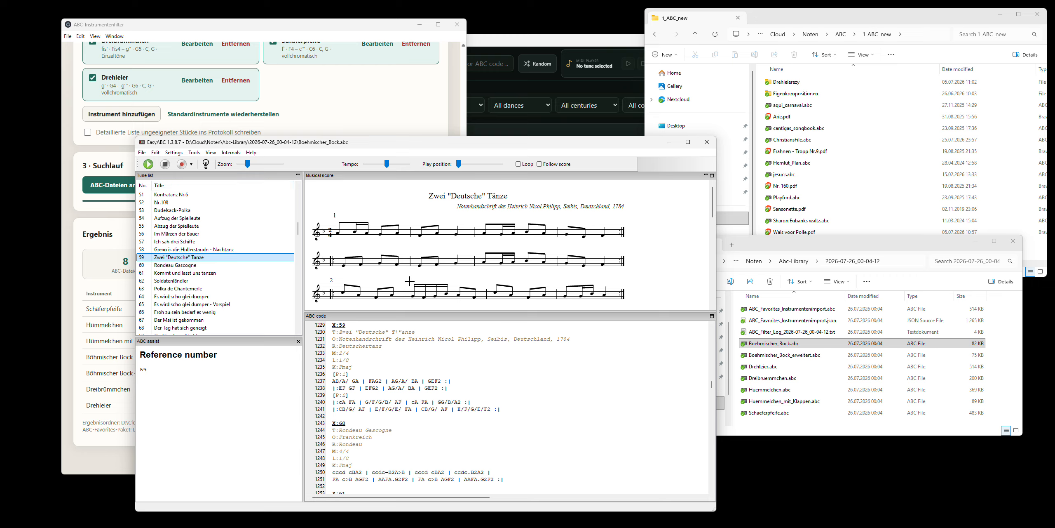
- Look through the ABC code around tune 59 and on toward the end of the collection
scroll(427, 362, up, 1)
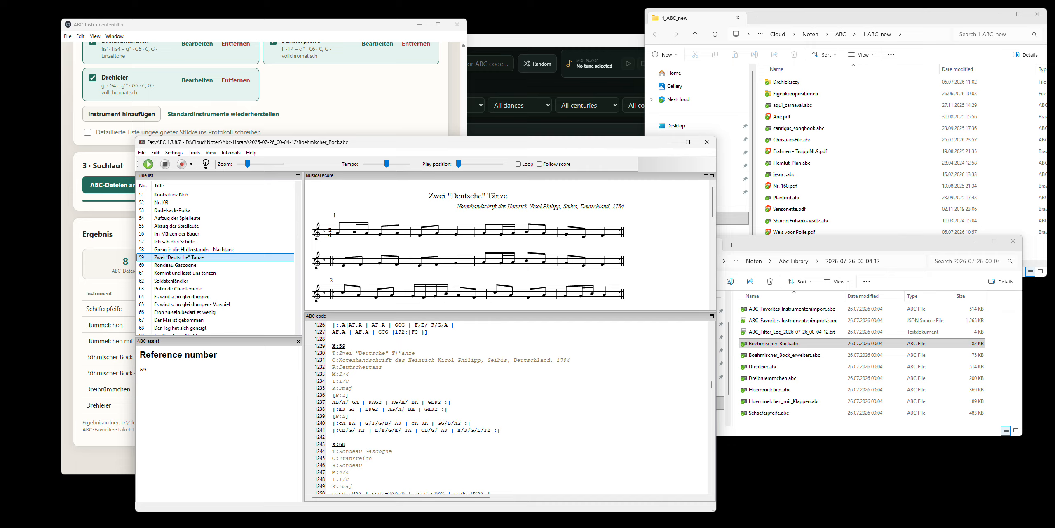
scroll(379, 370, down, 5)
scroll(387, 385, up, 20)
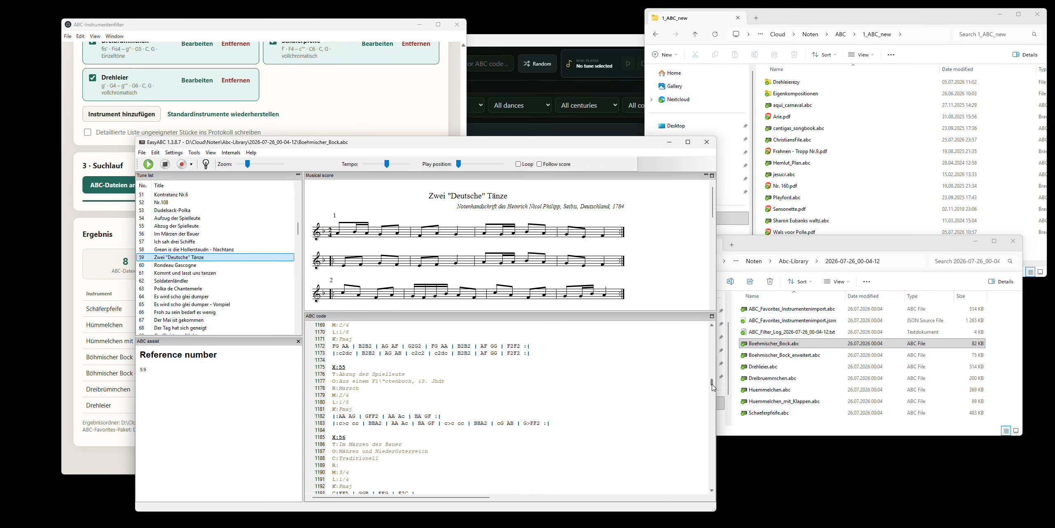
drag(711, 381, 712, 478)
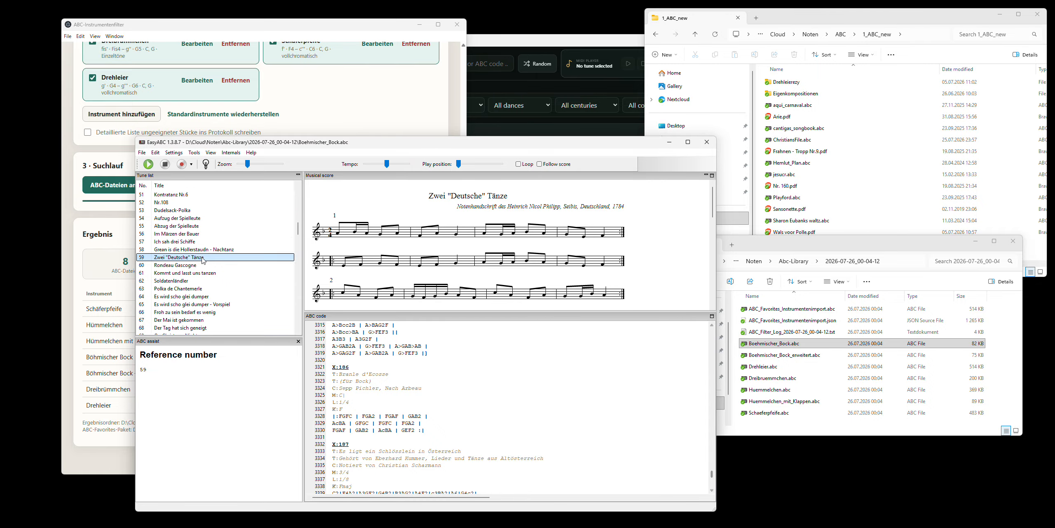
- View the scores of tune 70, Schleifer - Seibiser Walzer, and tune 76, Garnbindardn 1 - Marsch
scroll(185, 264, down, 4)
click(185, 281)
click(196, 312)
click(170, 250)
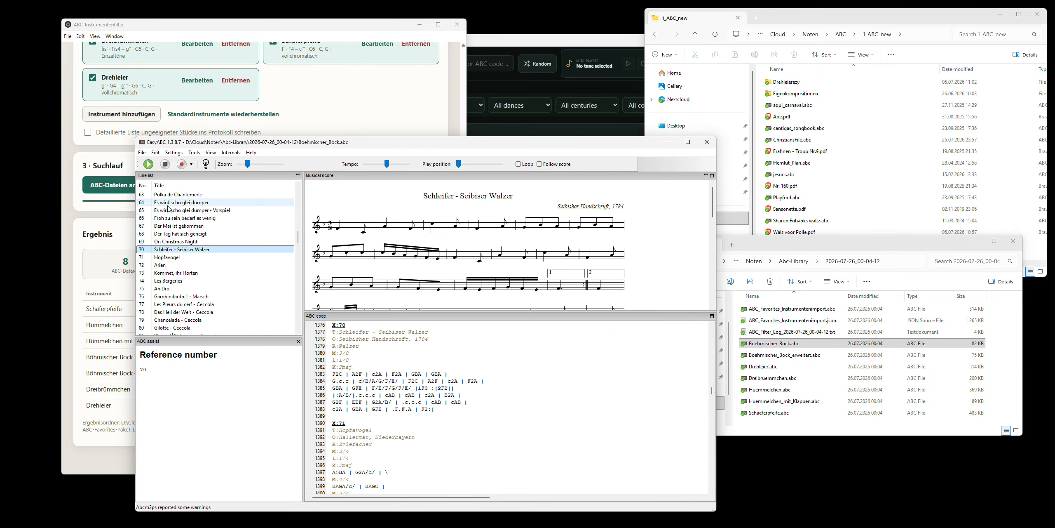
click(177, 265)
click(197, 296)
- Display the score of tune 198, Halfe Hannikin, near the end of the tune list
scroll(210, 289, down, 20)
scroll(212, 293, down, 12)
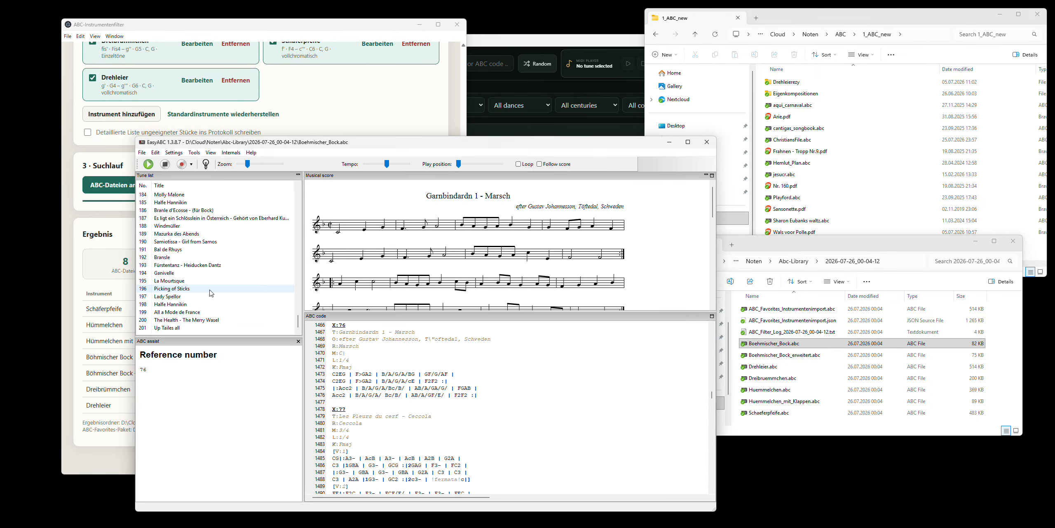
click(198, 303)
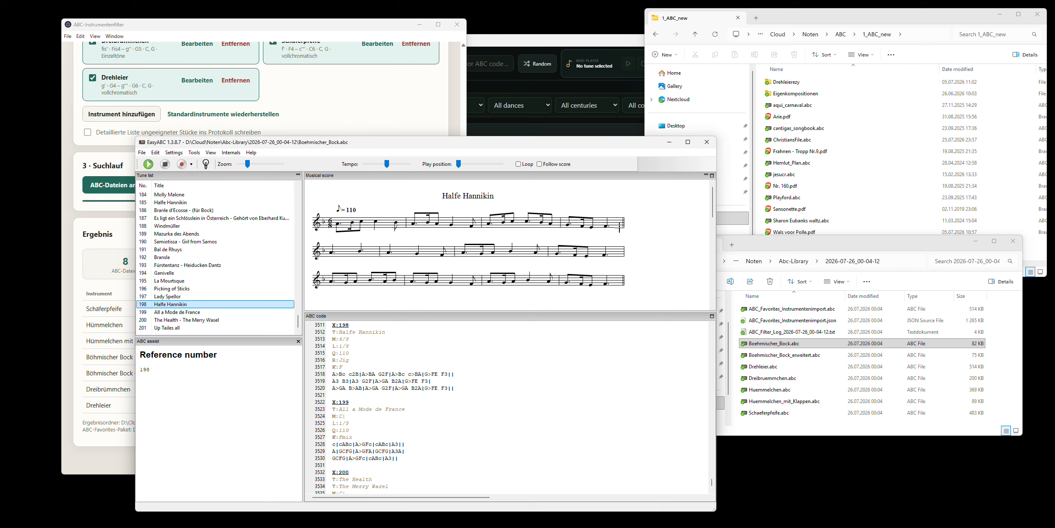
- View the score of tune 191, Bal de Rhuys, through its lower staves
click(196, 250)
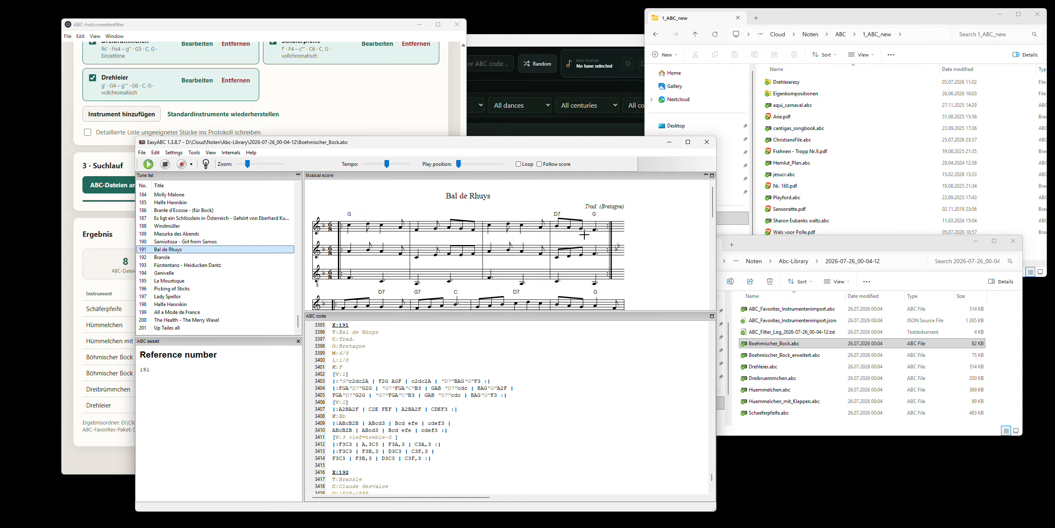
scroll(424, 241, down, 1)
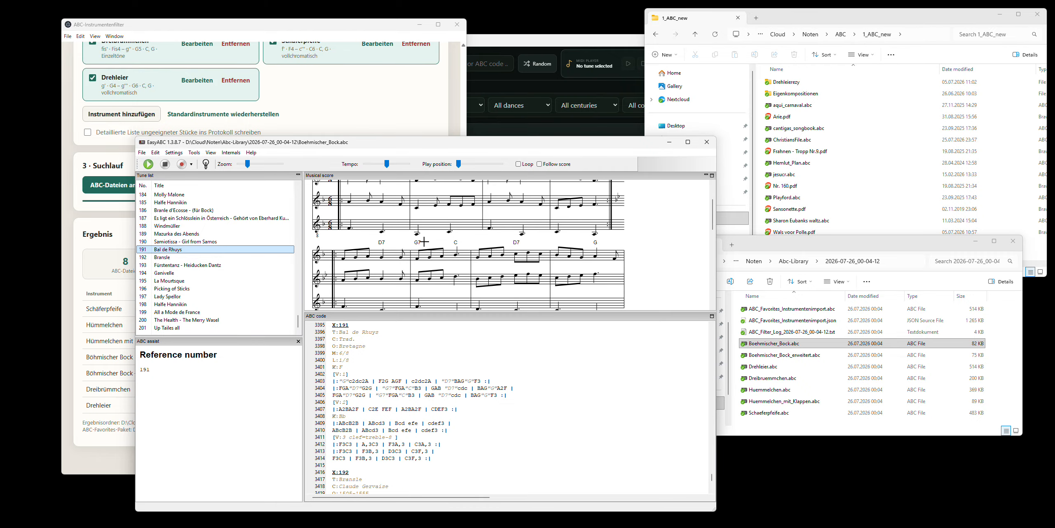
scroll(475, 257, down, 1)
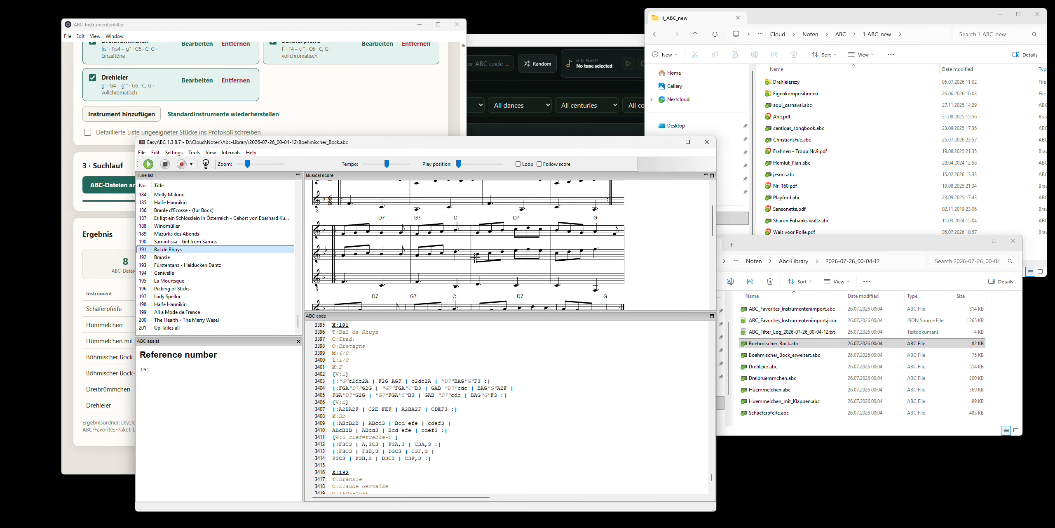
scroll(530, 245, down, 1)
- View the scores of tune 189, Mazurka des Abends, and tune 187, Es ligt ein Schlösslein in Österreich, and close EasyABC
key(Up)
key(Up)
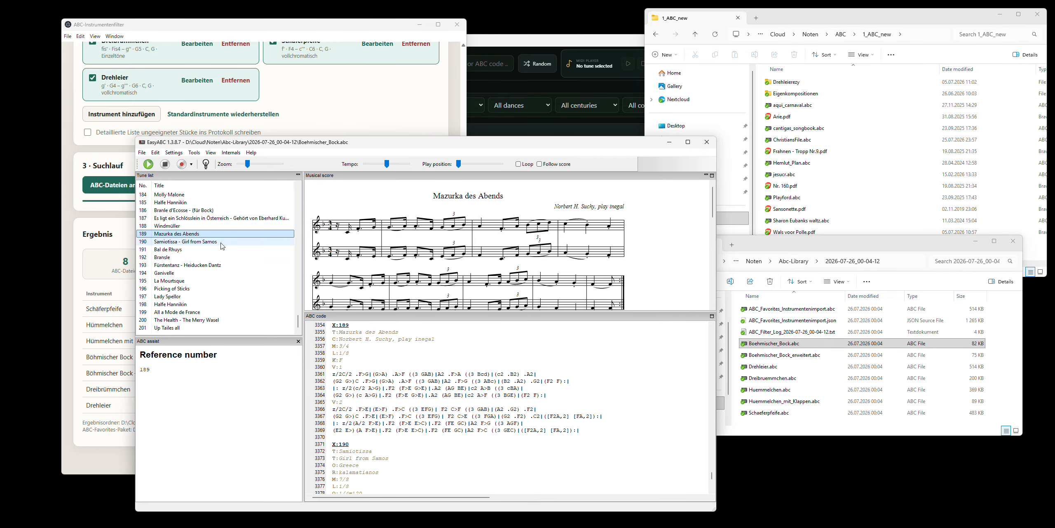
scroll(409, 239, down, 2)
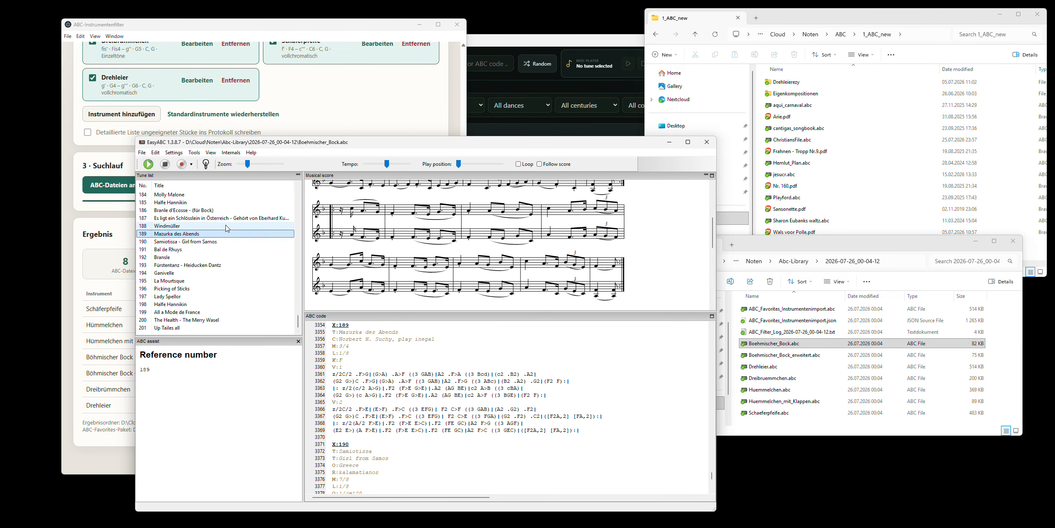
key(Up)
key(Up)
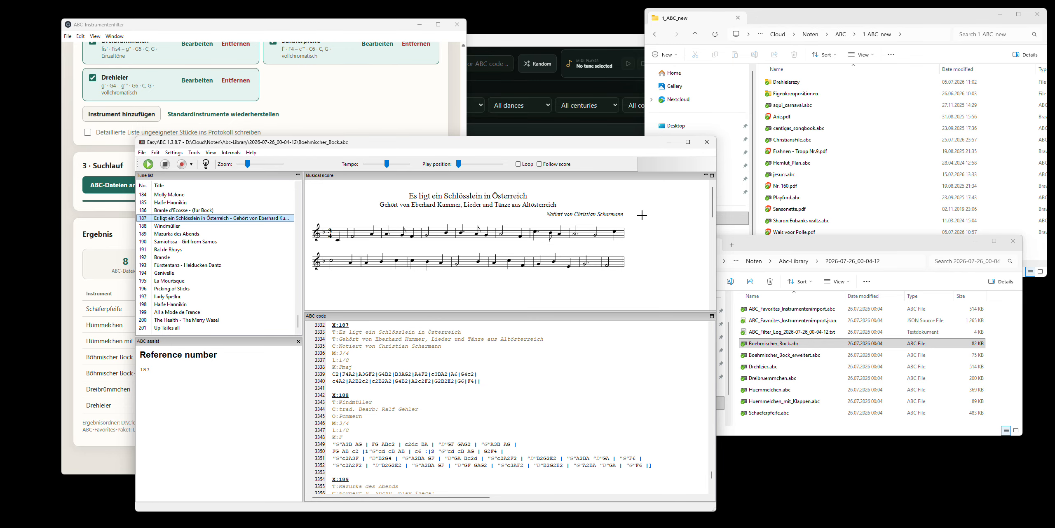
click(707, 142)
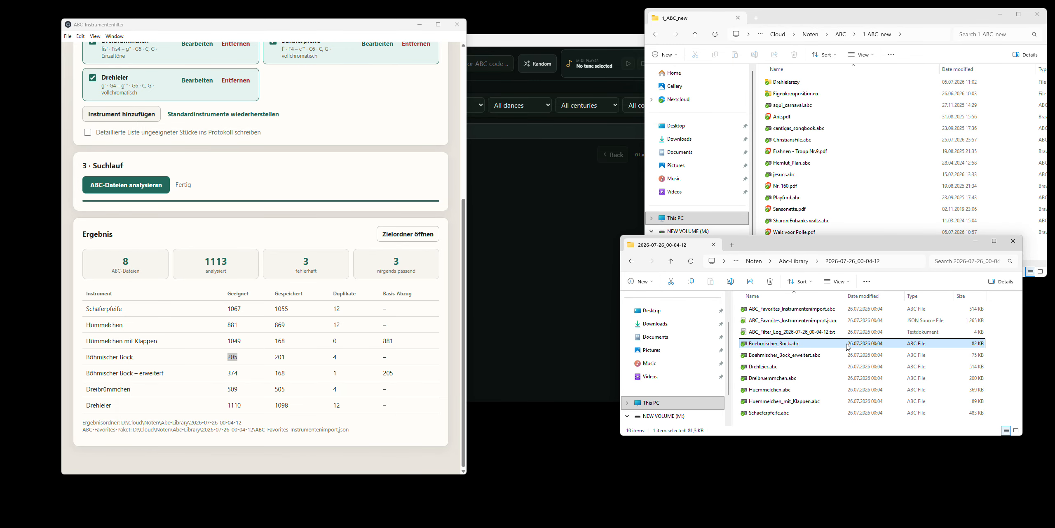
- Select the instrument files from Boehmischer_Bock.abc to Schaeferpfeife.abc in the results folder, then only ABC_Favorites_Instrumentenimport.json
drag(831, 246, 815, 208)
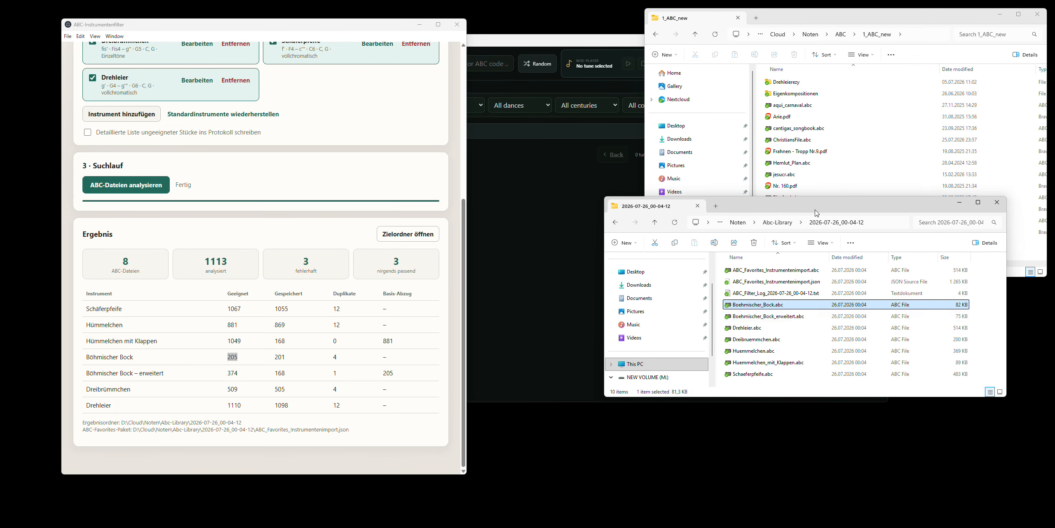
shift+click(770, 376)
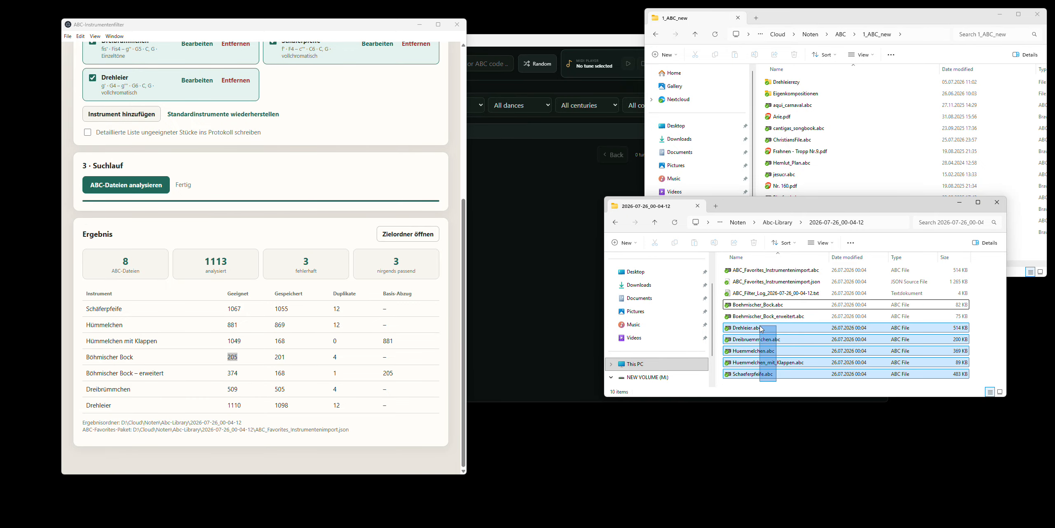
click(804, 285)
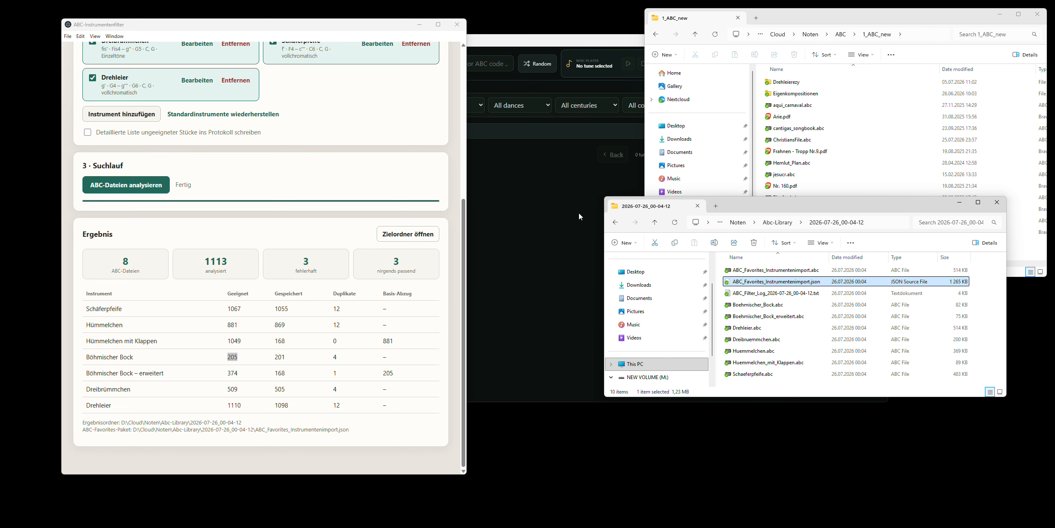
- Switch to Subi's ABC Favorites and open its settings for ABC folders and scan
click(554, 48)
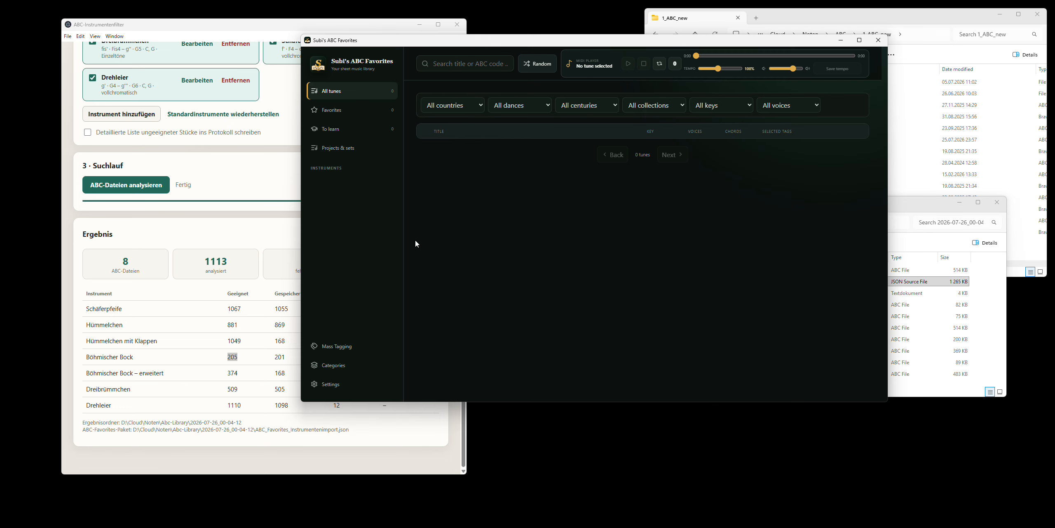
drag(536, 42, 398, 63)
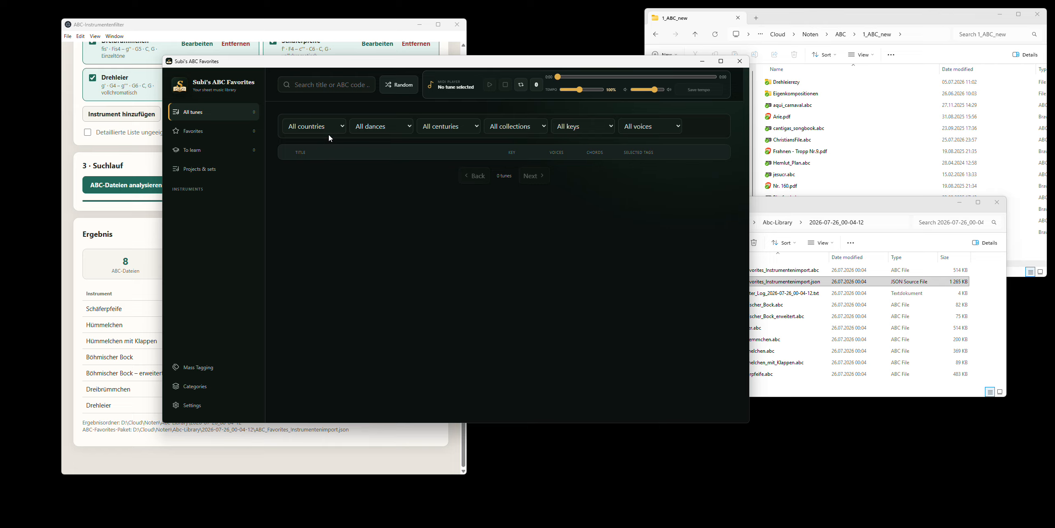
click(210, 405)
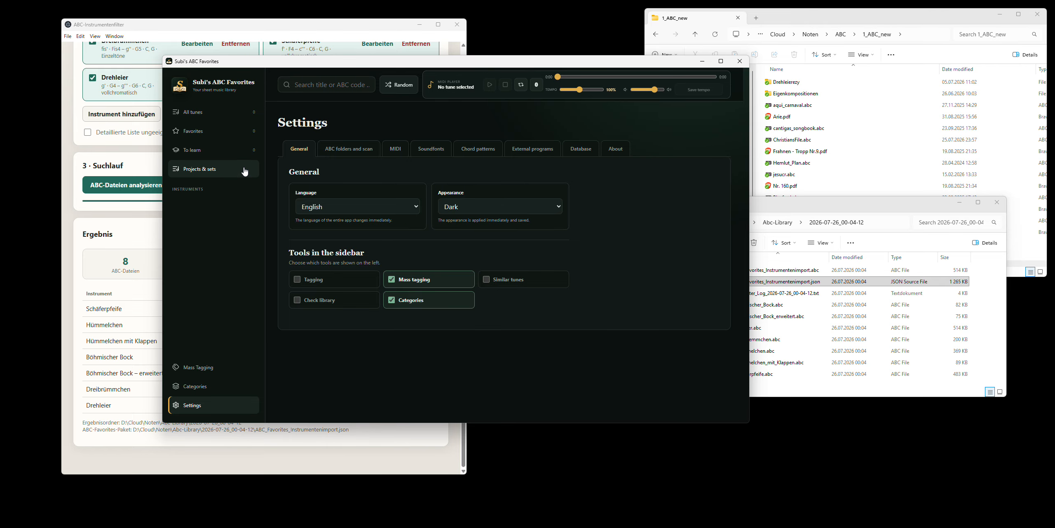
click(343, 157)
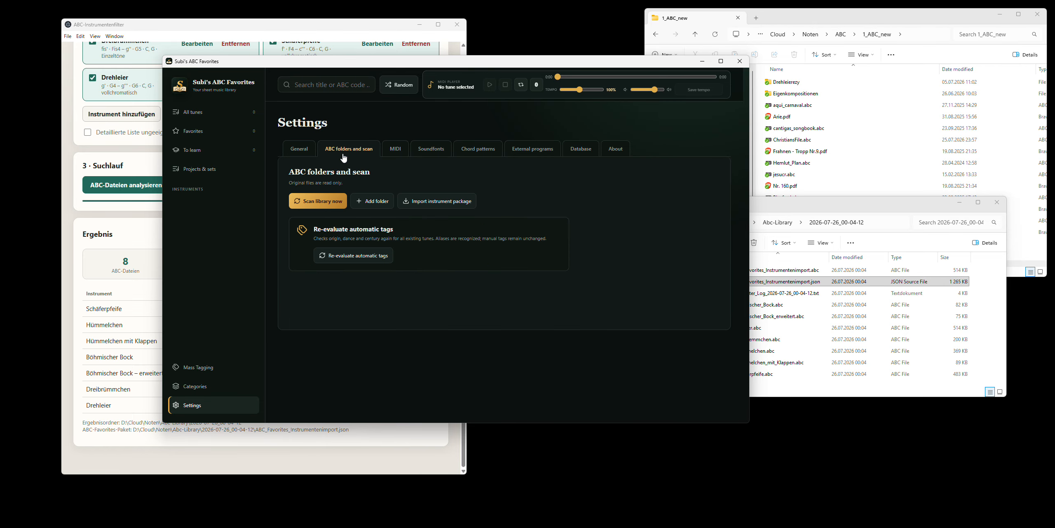
- Add the folder D:\Cloud\Noten\ABC\1_ABC_new to the library, using the path copied from the open Explorer window
click(375, 202)
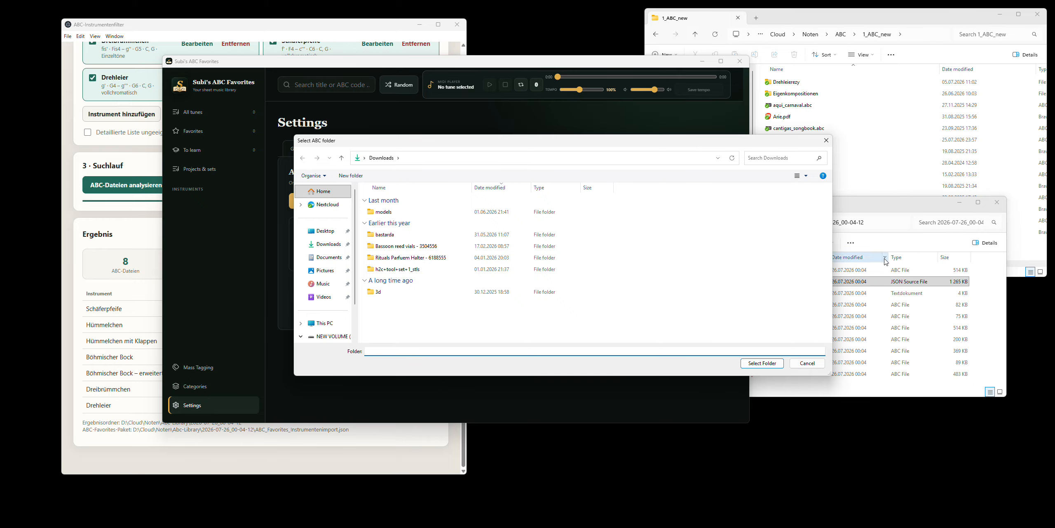
drag(758, 141, 635, 140)
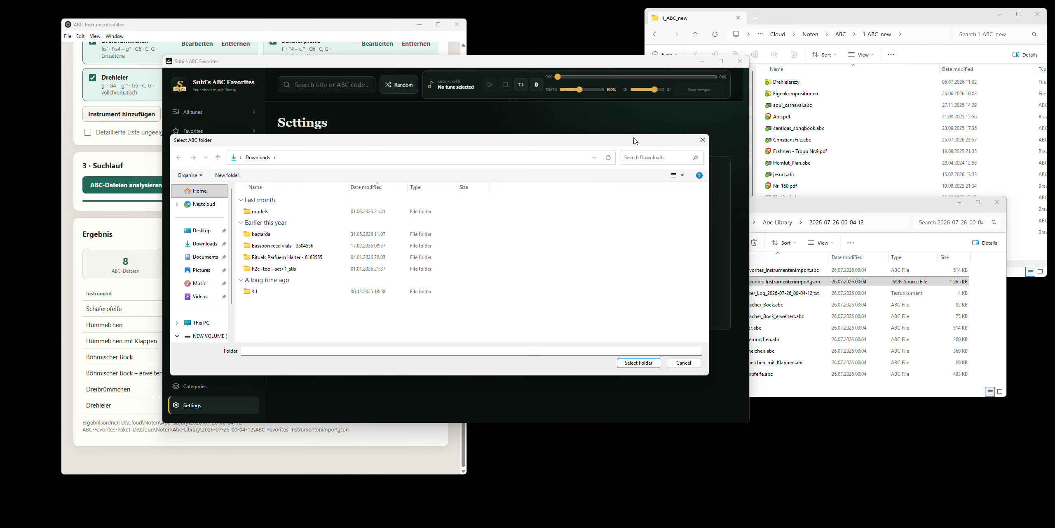
click(908, 33)
key(ctrl+c)
click(349, 157)
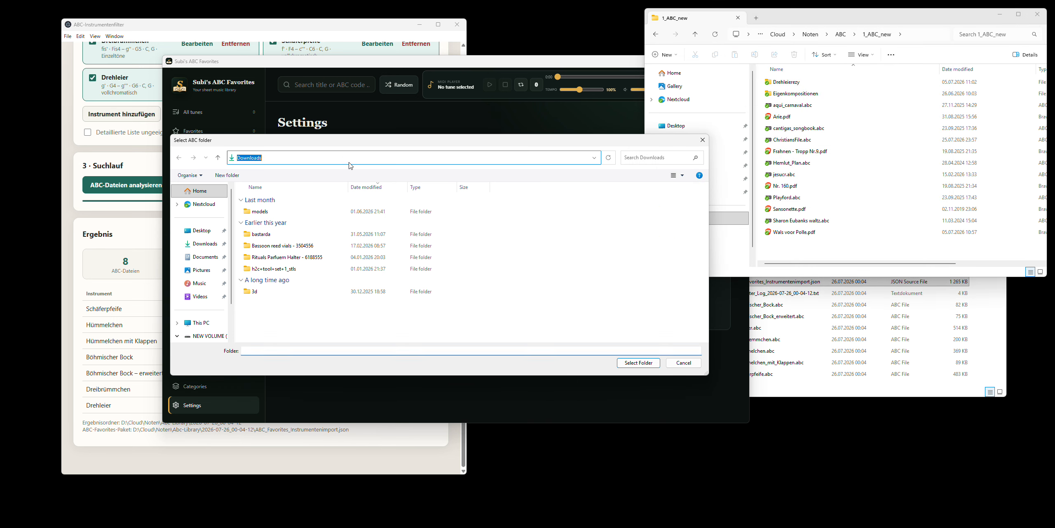
key(ctrl+v)
key(Return)
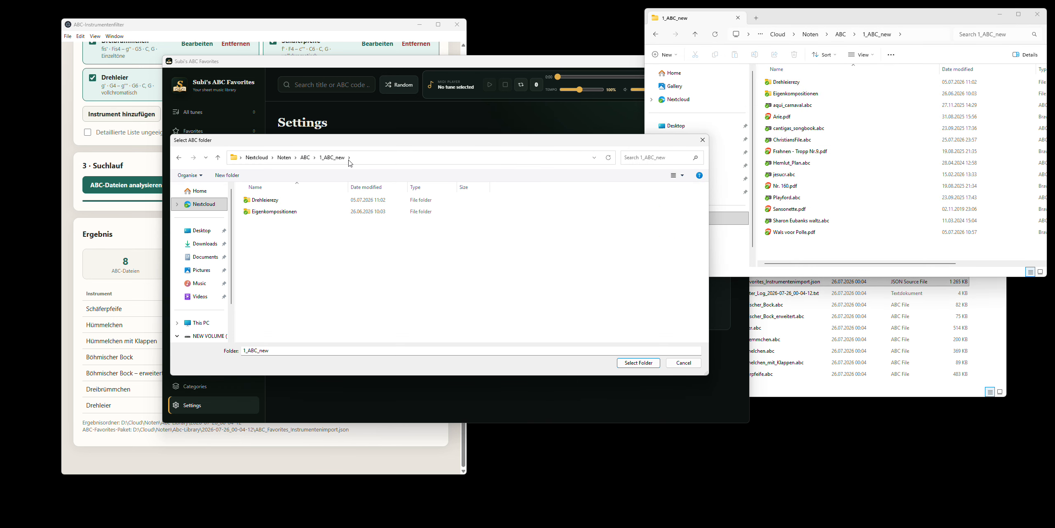
click(646, 362)
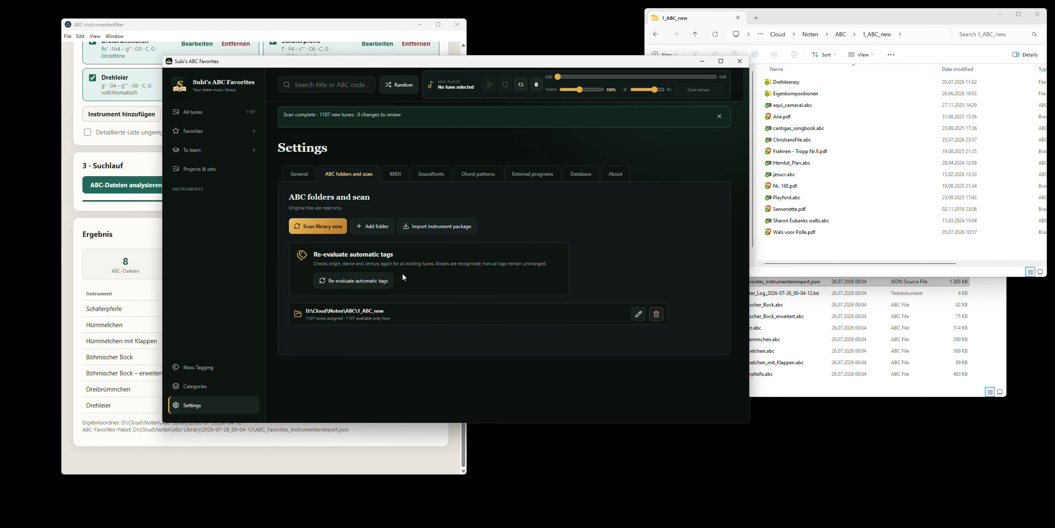
- Browse the list of all tunes and view the score, tags and source of "Bauren dantz"
click(244, 110)
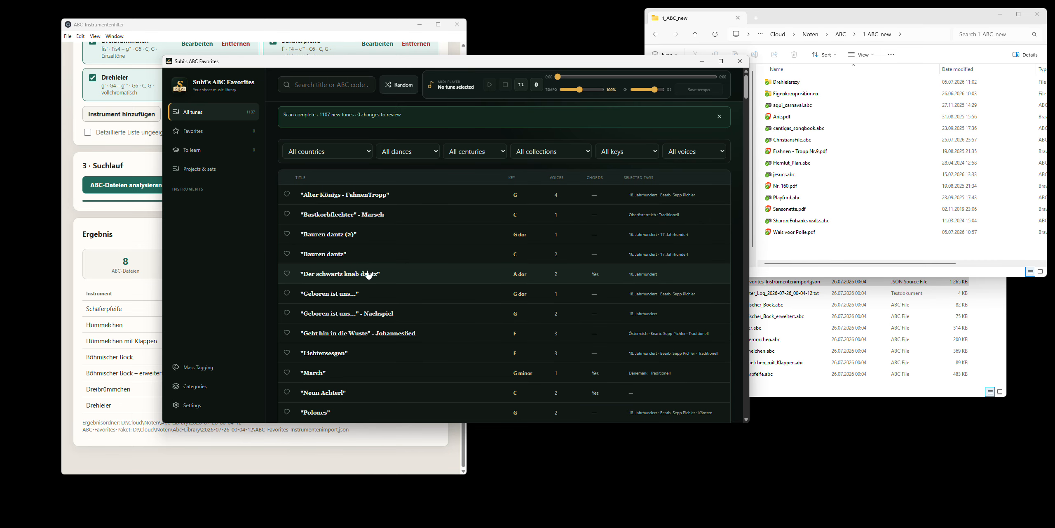
scroll(591, 287, down, 20)
scroll(590, 286, up, 20)
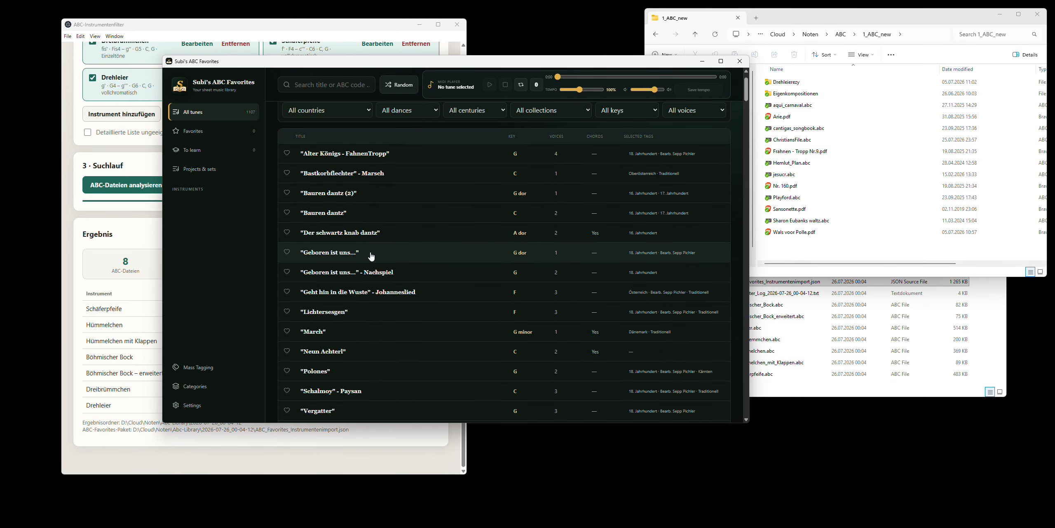
click(318, 213)
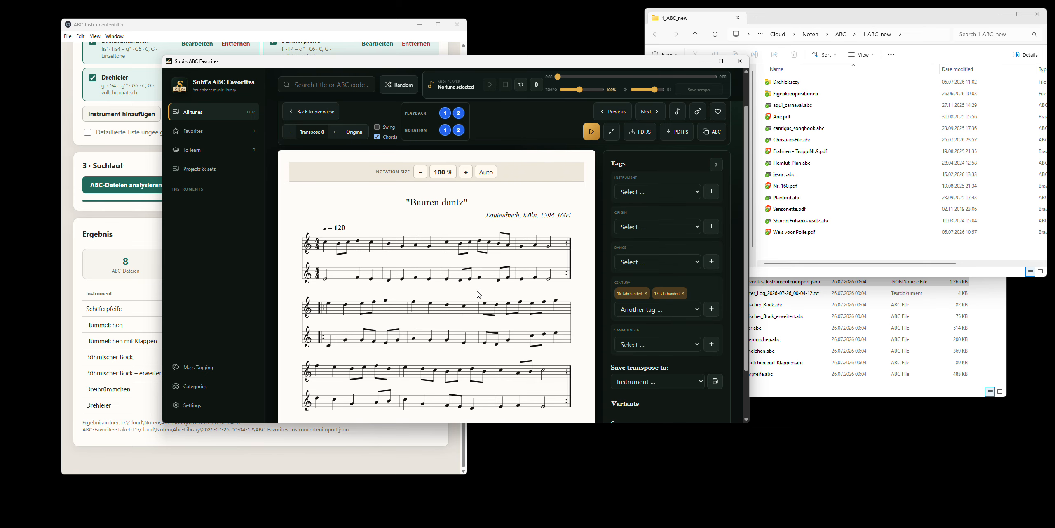
scroll(479, 294, down, 2)
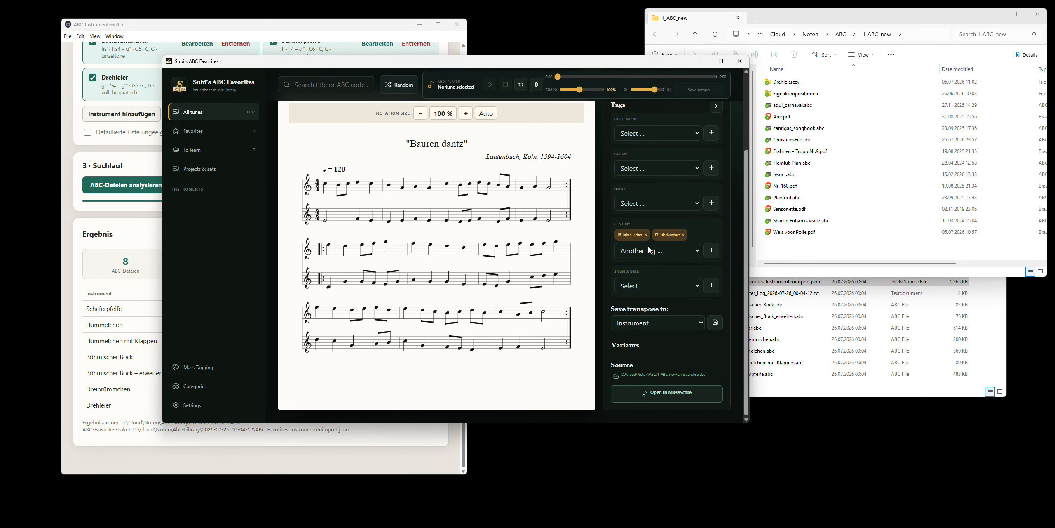
scroll(650, 250, up, 3)
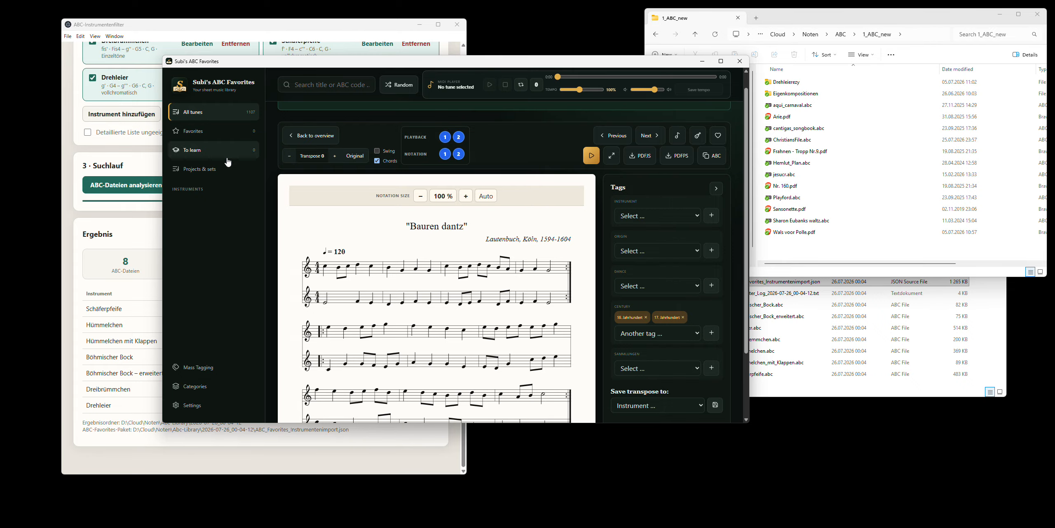
- Return to the list of all tunes and look at the options of the collection filter
click(223, 121)
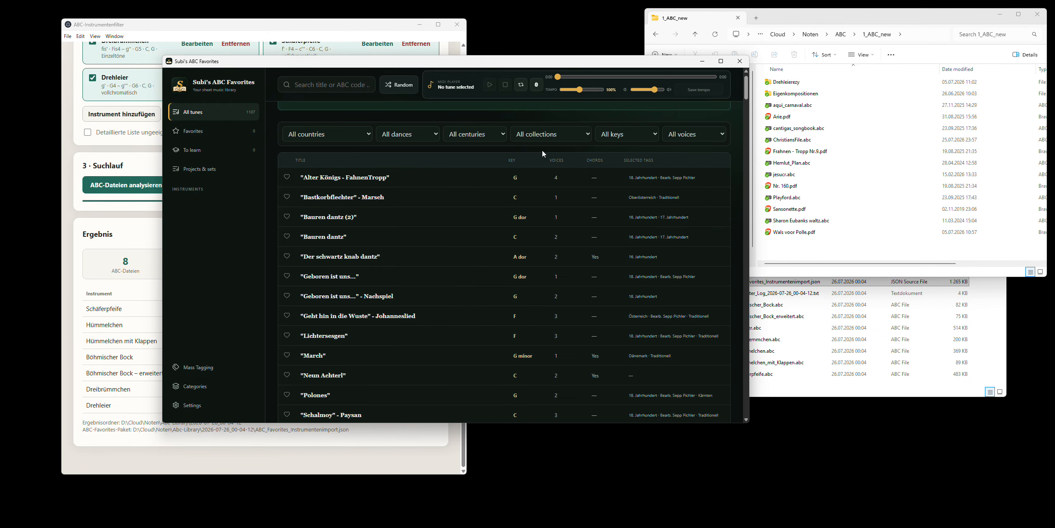
click(551, 140)
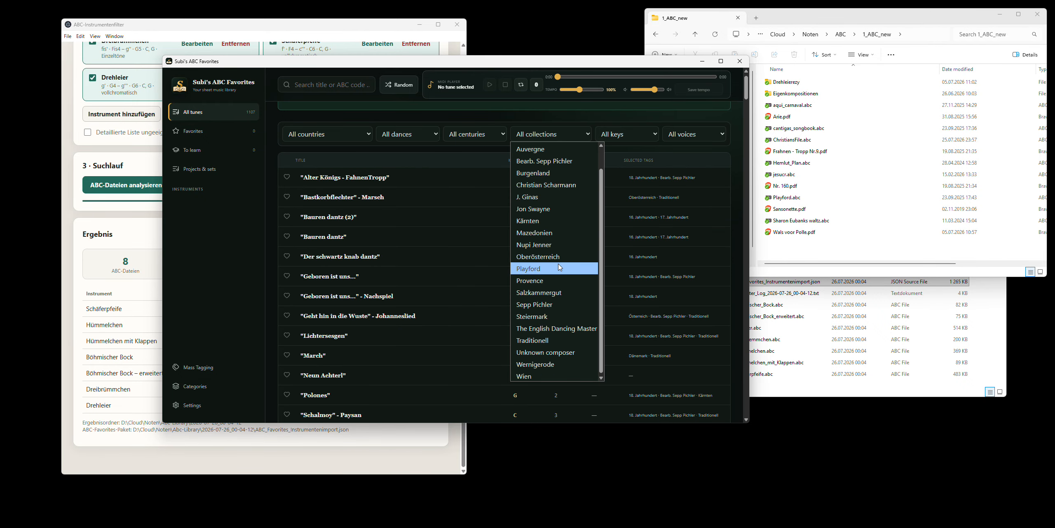
click(470, 140)
- Filter the tune list to the dance Polka, look through the tunes, and reset the filter to All dances
click(408, 134)
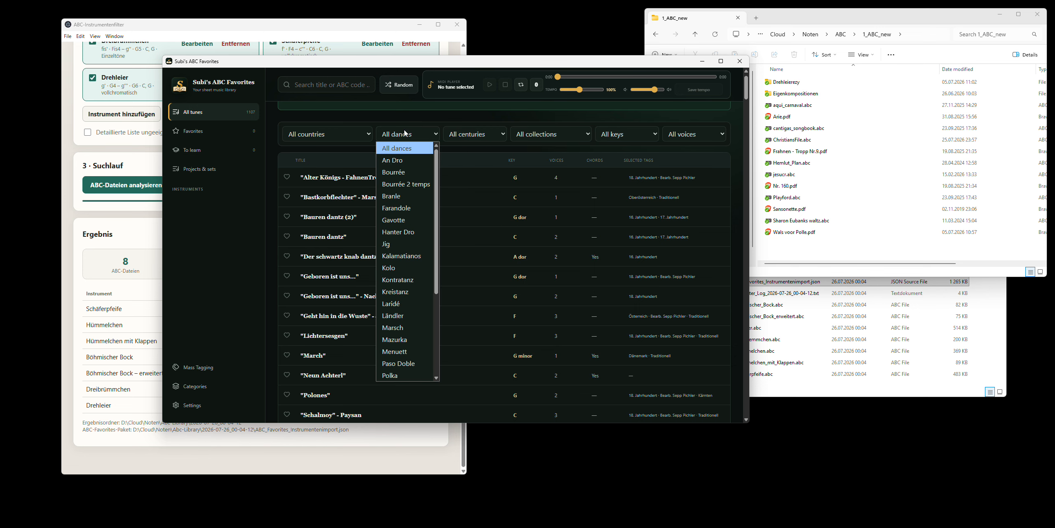
scroll(411, 231, down, 5)
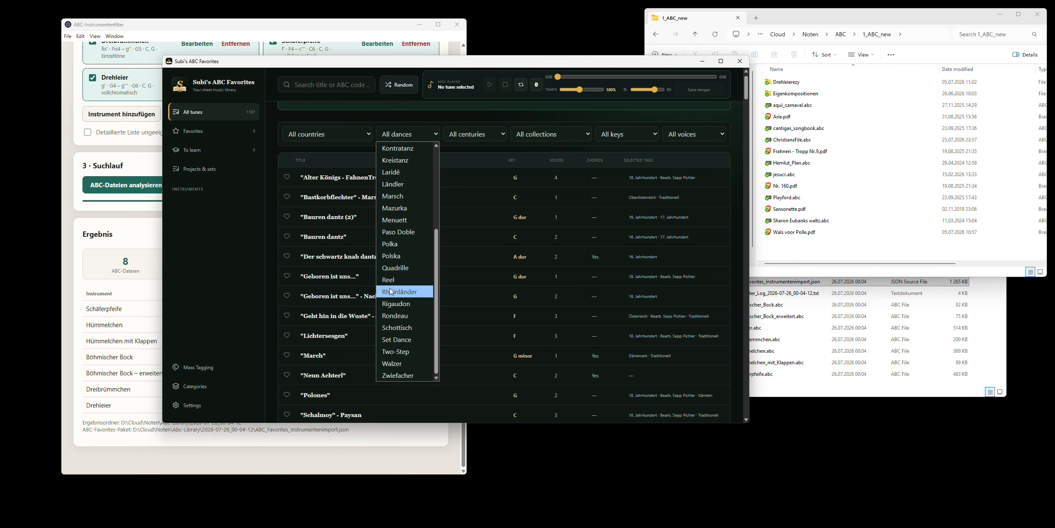
click(393, 244)
scroll(420, 254, down, 3)
scroll(420, 254, up, 3)
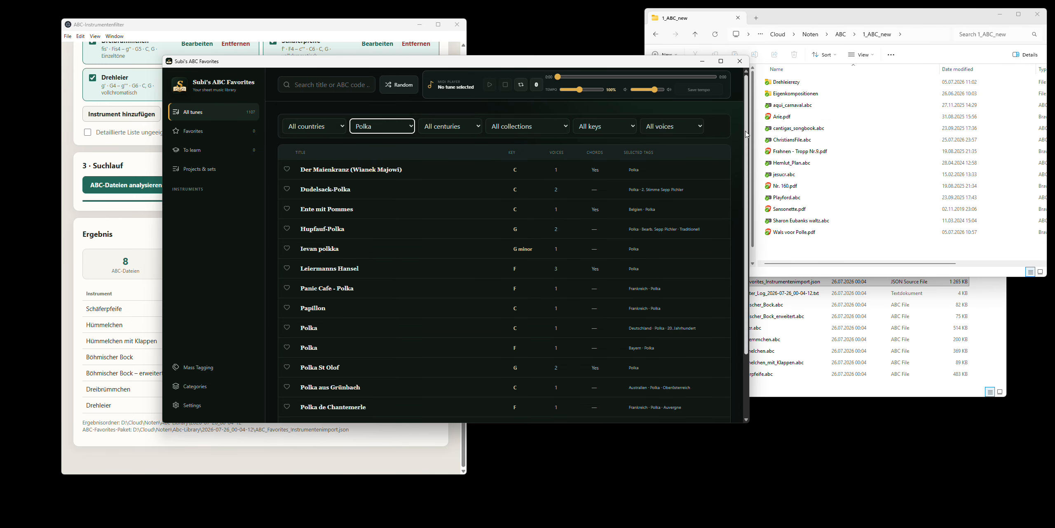
click(404, 126)
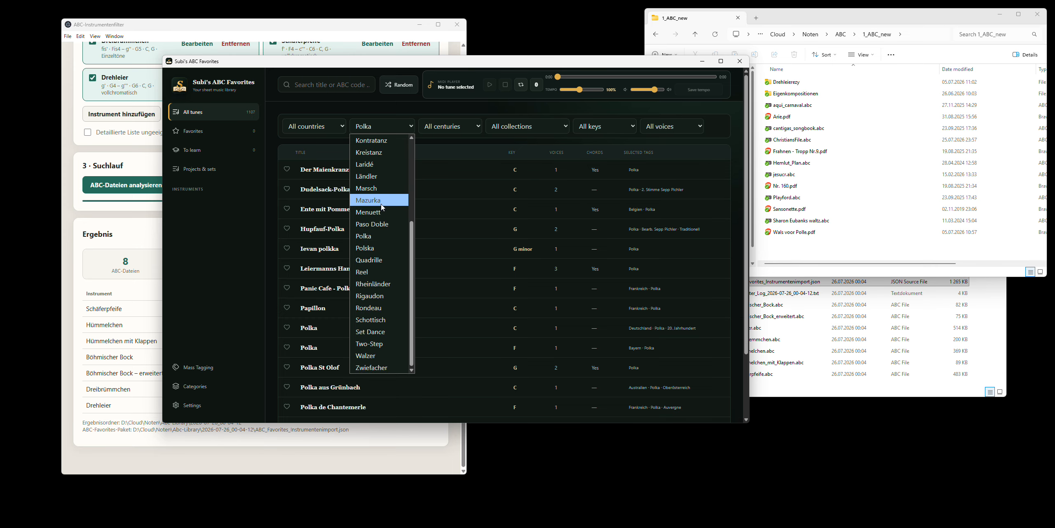
click(375, 140)
- Look through the options of the country filter and keep All countries
click(328, 126)
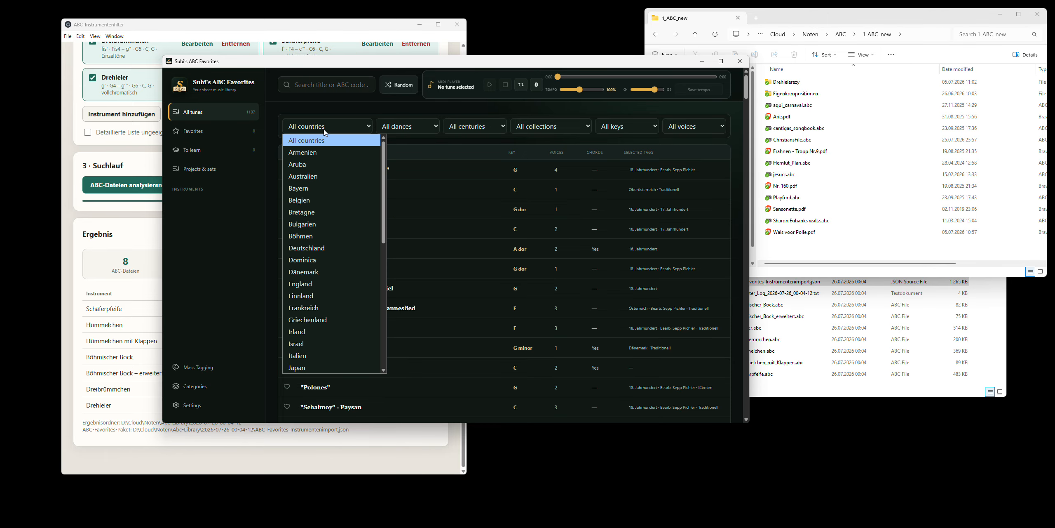
scroll(332, 268, down, 10)
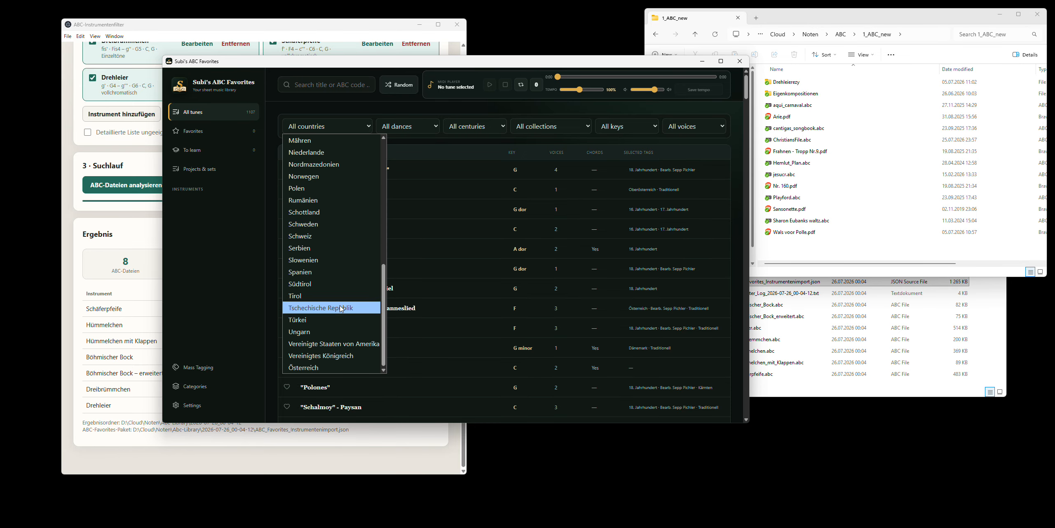
scroll(329, 241, up, 10)
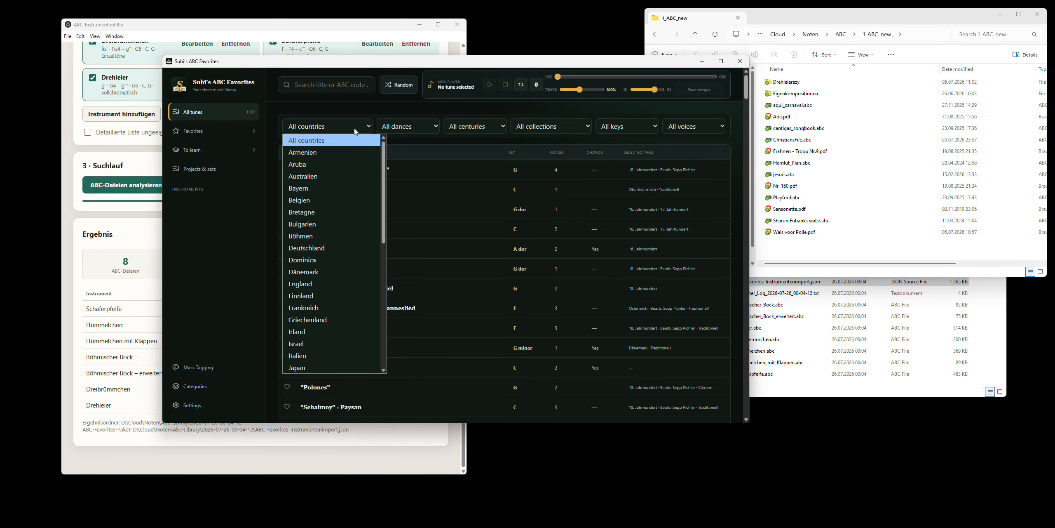
click(307, 140)
- Filter the tune list to tunes with 9 voices
click(696, 127)
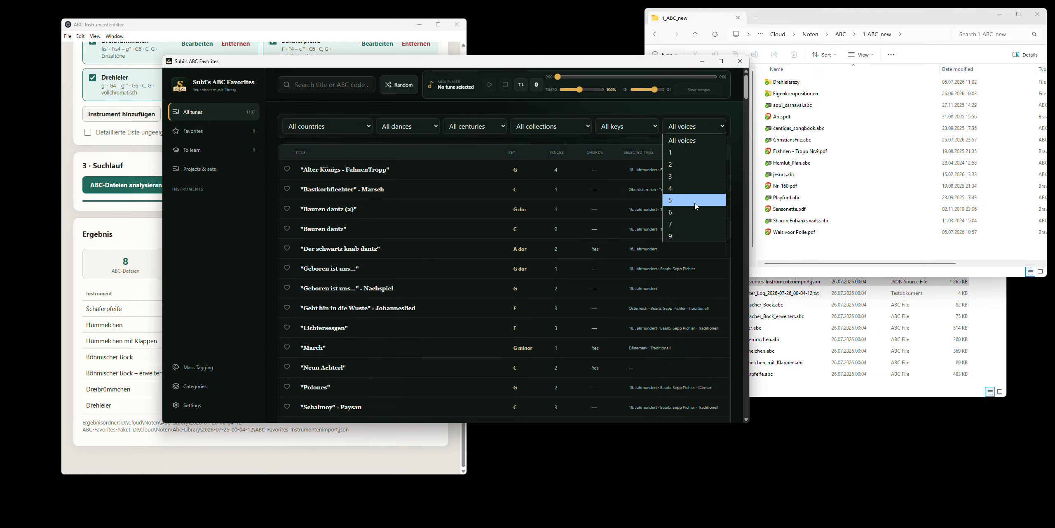
click(692, 235)
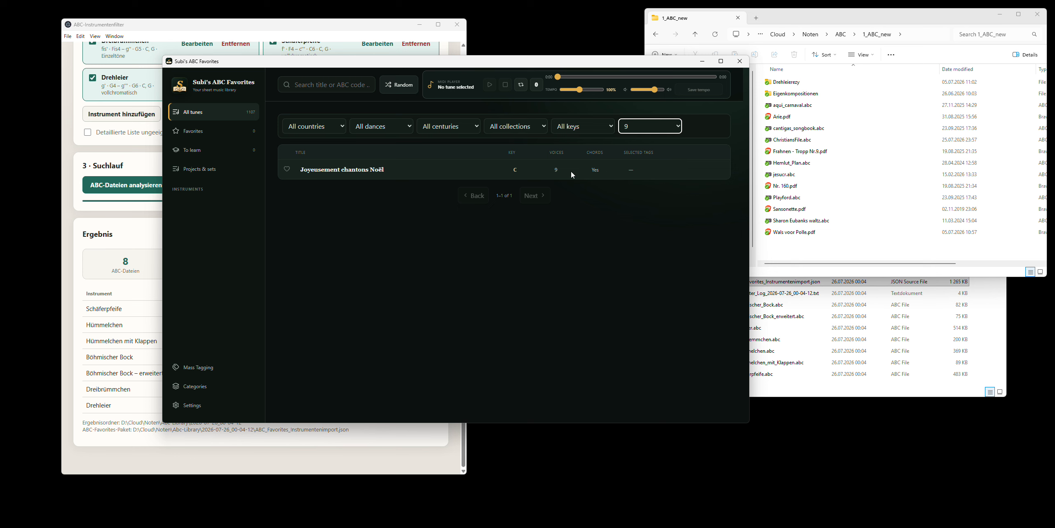
- Filter the tune list to tunes with 3 voices and look through the list
click(645, 132)
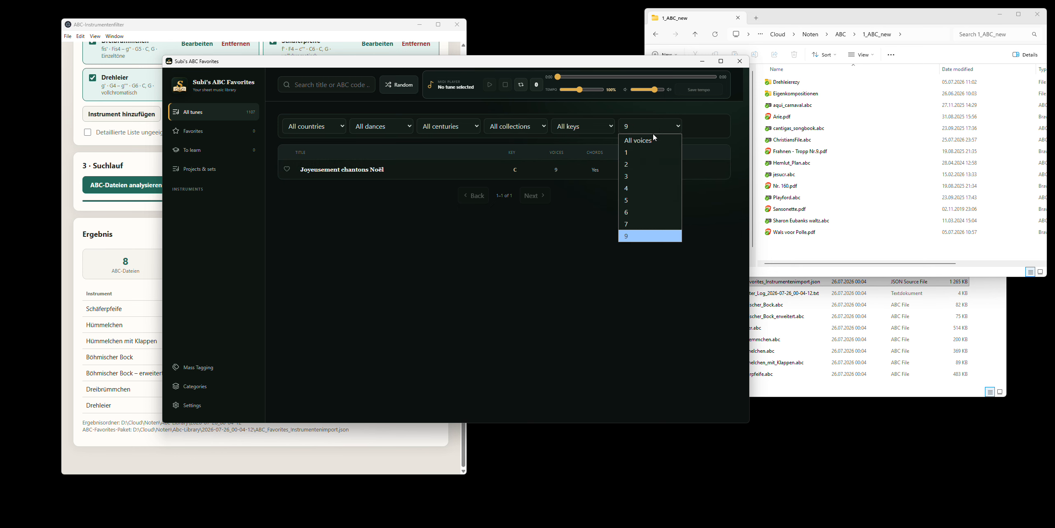
click(642, 178)
scroll(600, 244, down, 6)
scroll(600, 244, up, 6)
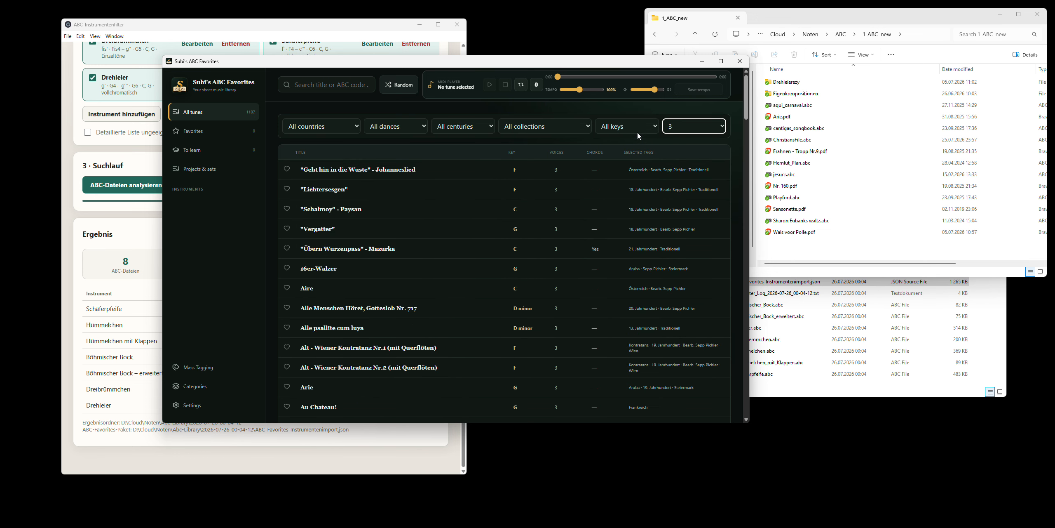
- Look through the options of the key filter and reset the voice filter to All voices
click(624, 132)
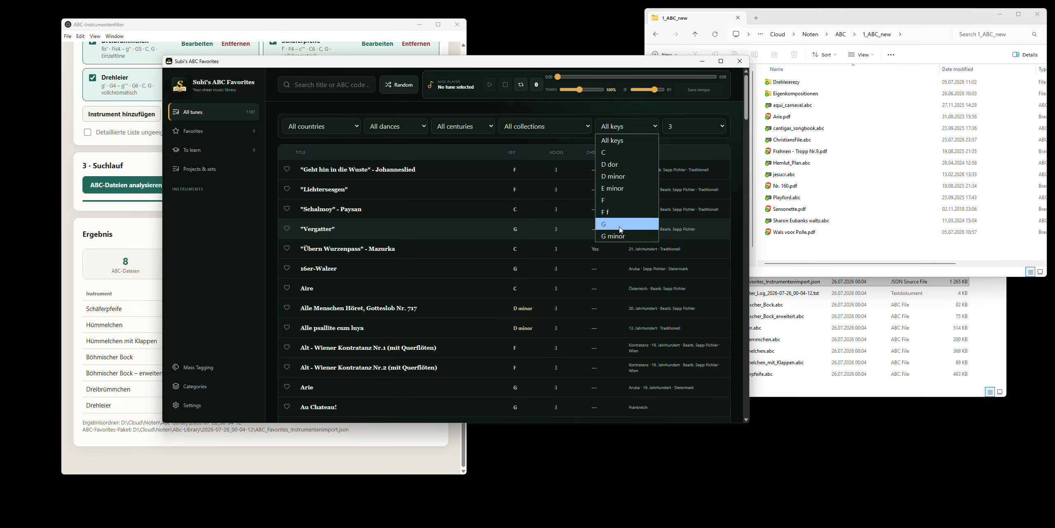
click(681, 124)
click(681, 140)
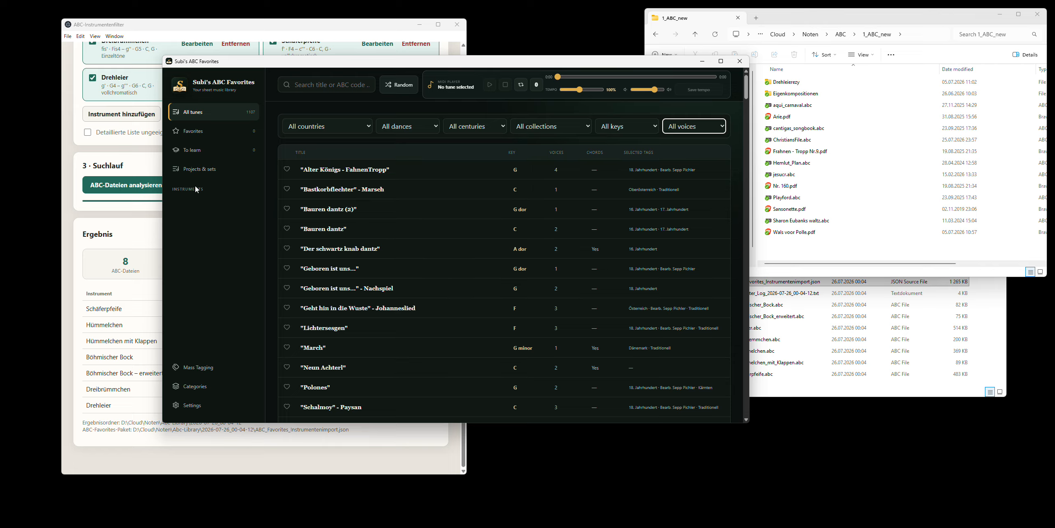
- Add Schäferpfeife as a new entry in the Instruments category
click(204, 387)
click(342, 148)
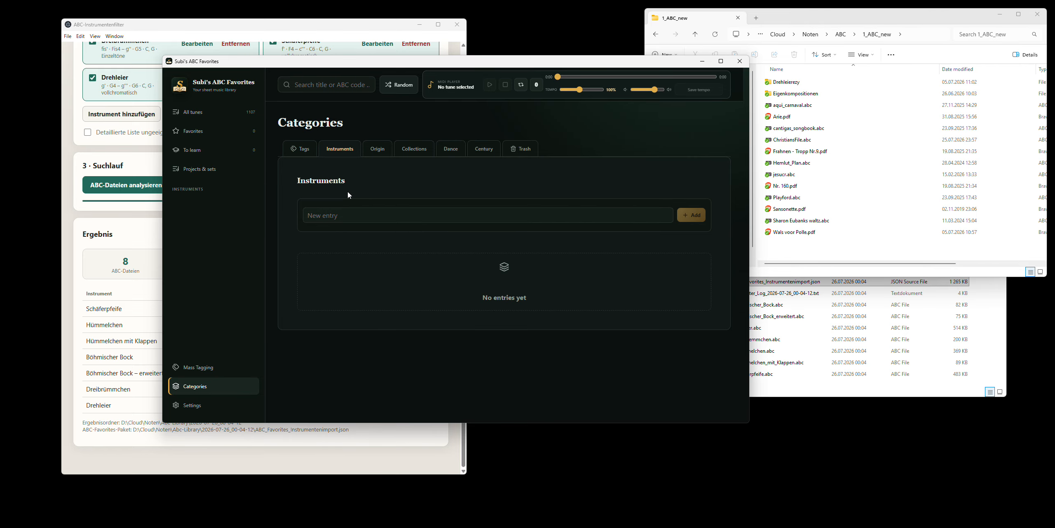
click(535, 219)
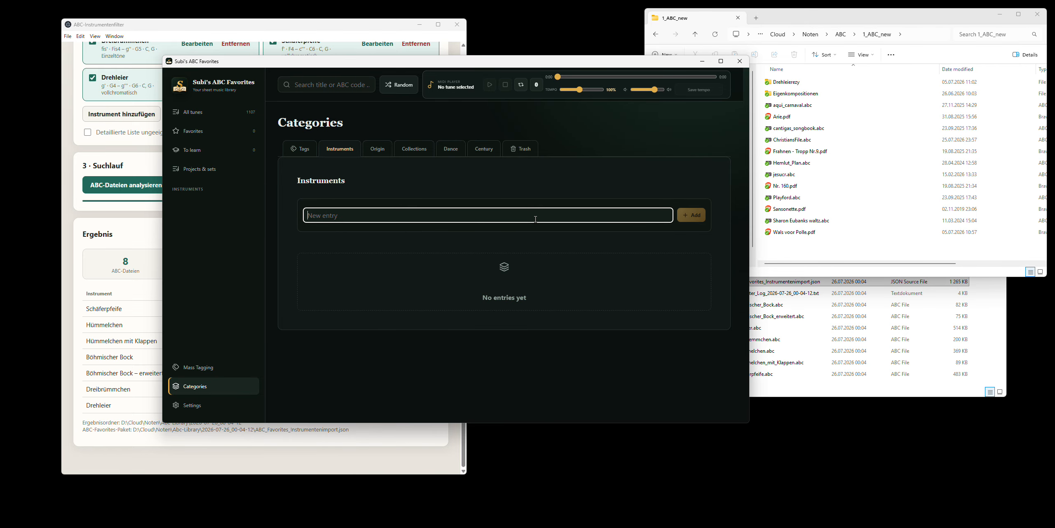
text(Schäferpfeife)
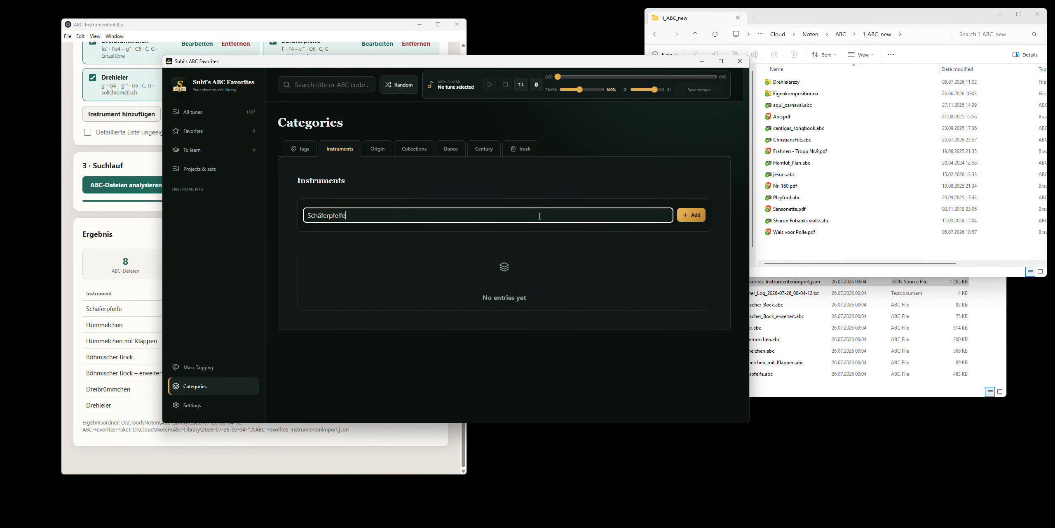
key(Return)
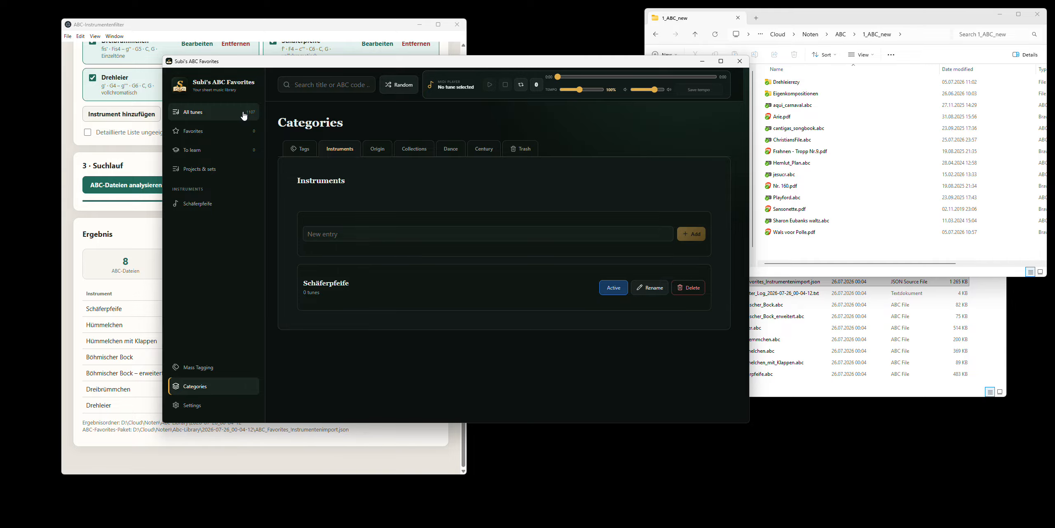
- Move the Schäferpfeife instrument entry to the trash and delete it permanently from there
click(688, 287)
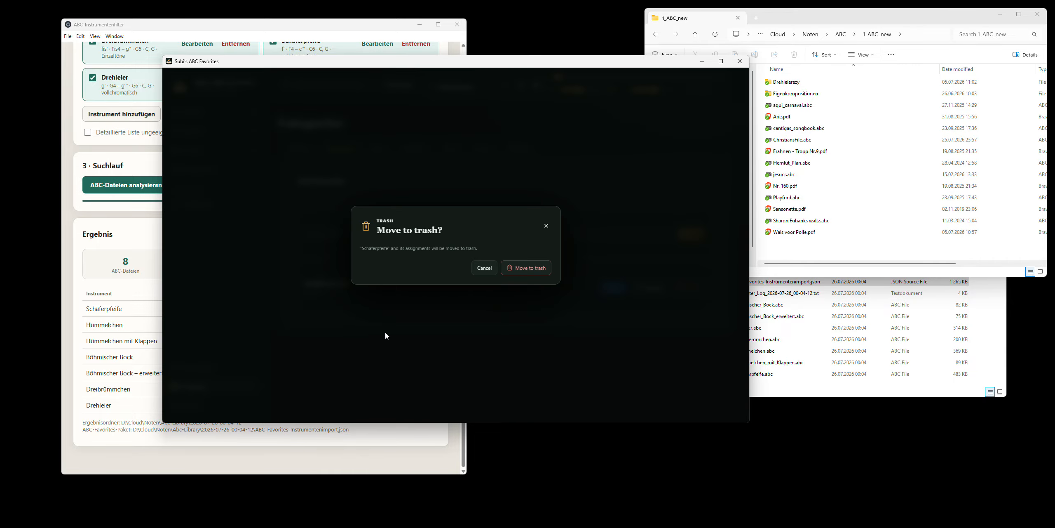
click(523, 276)
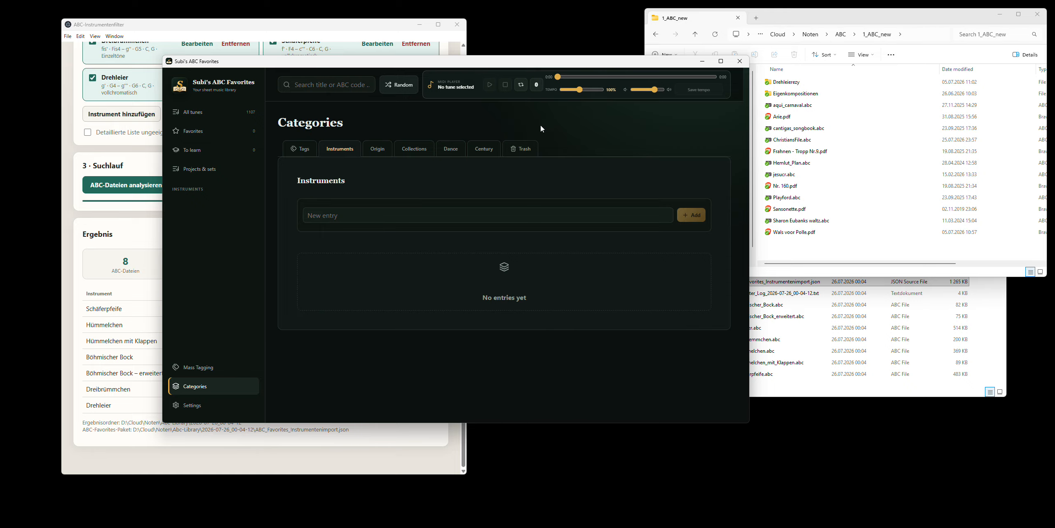
click(529, 149)
click(674, 276)
click(514, 266)
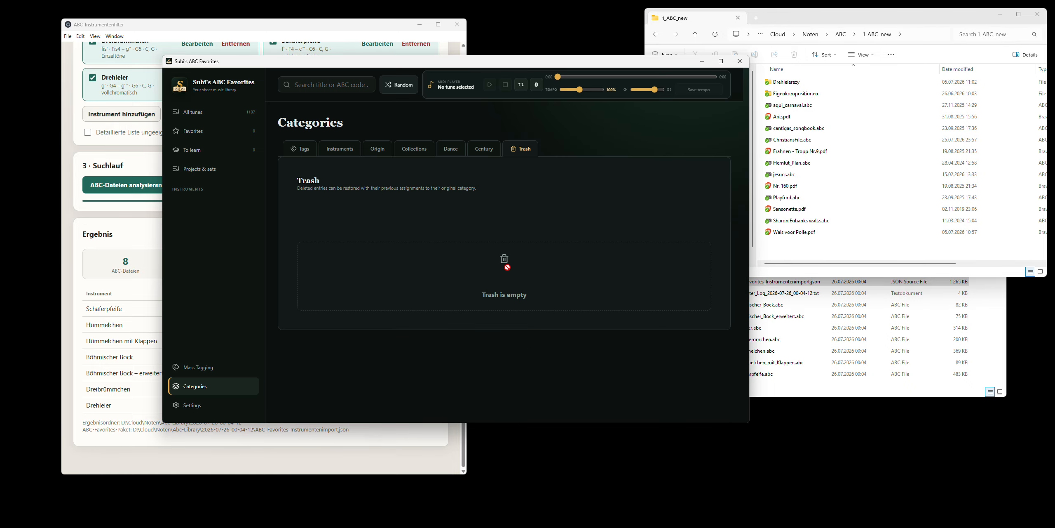
- Remove the ABC folder D:\Cloud\Noten\ABC\1_ABC_new from the library in the settings
click(197, 405)
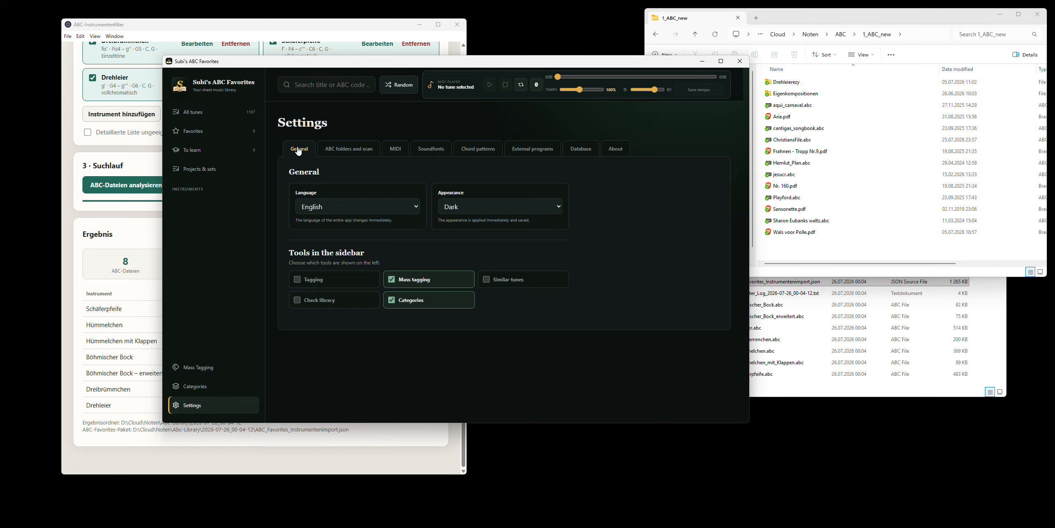
click(349, 149)
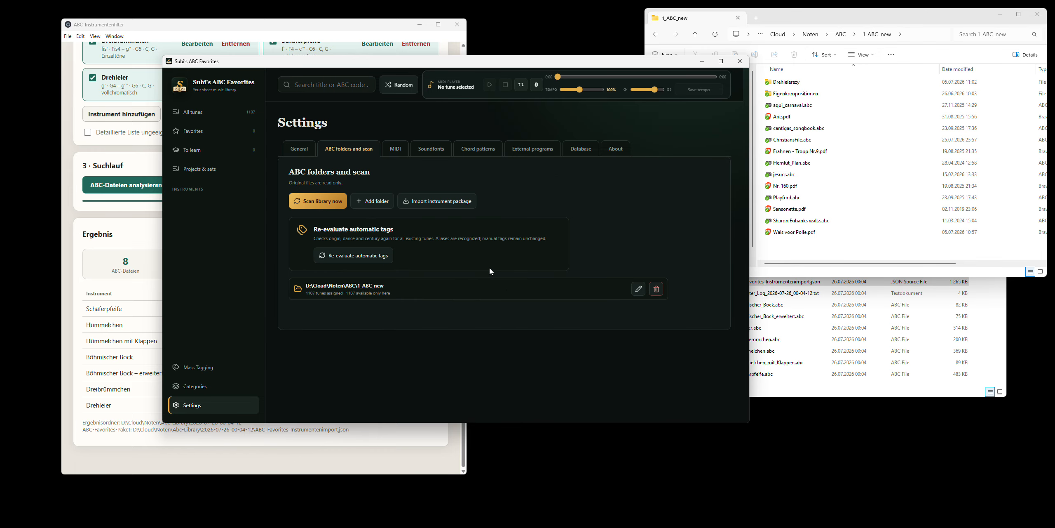
click(656, 289)
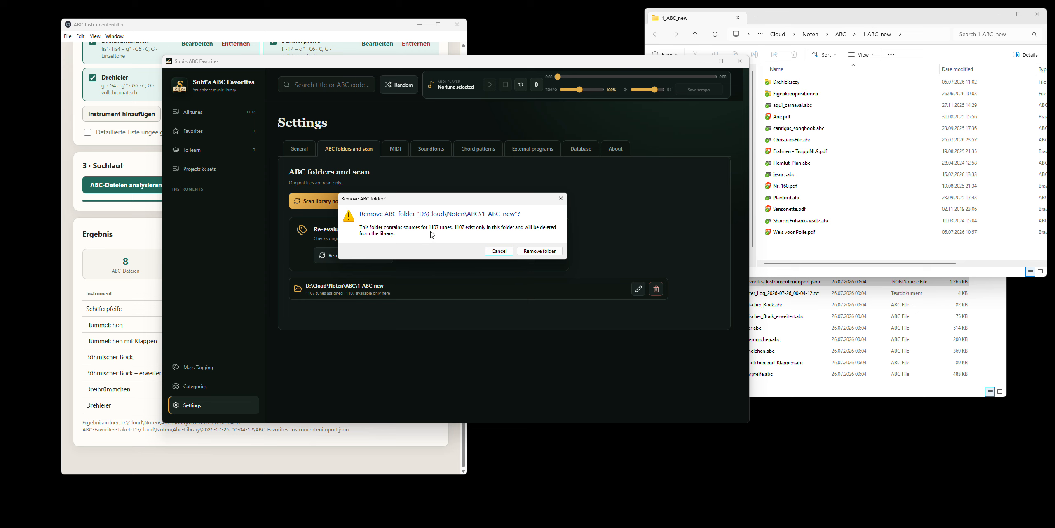
click(541, 253)
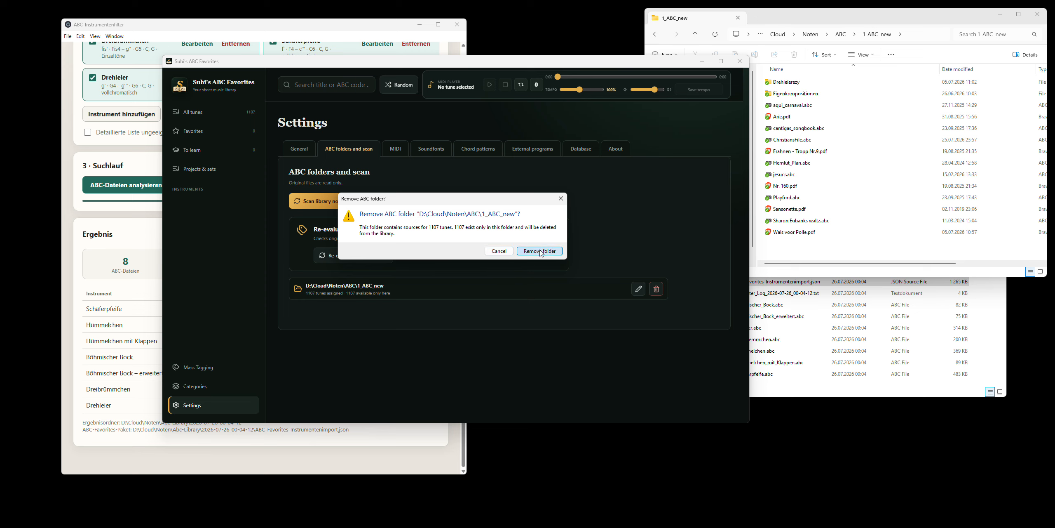
click(541, 251)
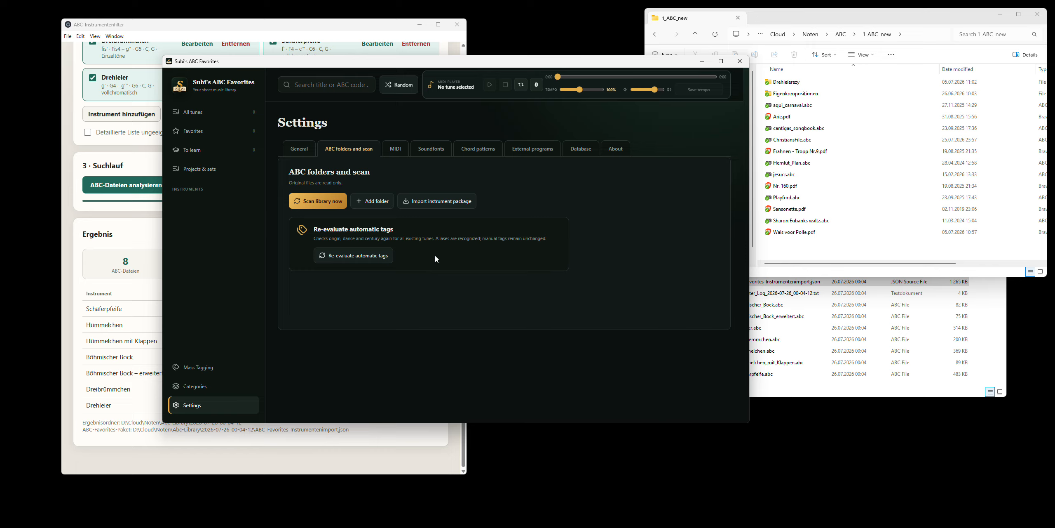
- Clear the instruments and the tags in the database settings
click(579, 152)
click(395, 194)
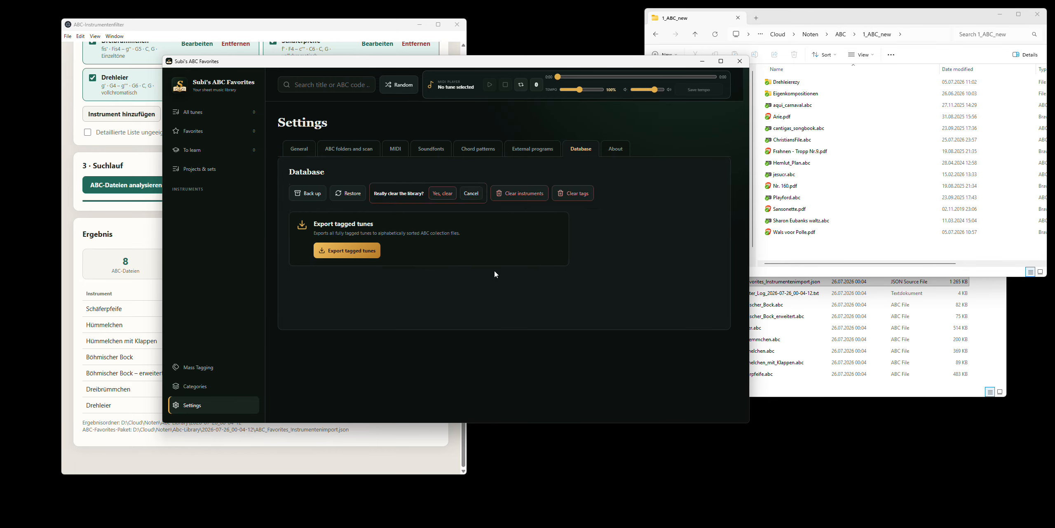
click(470, 194)
click(450, 193)
click(504, 195)
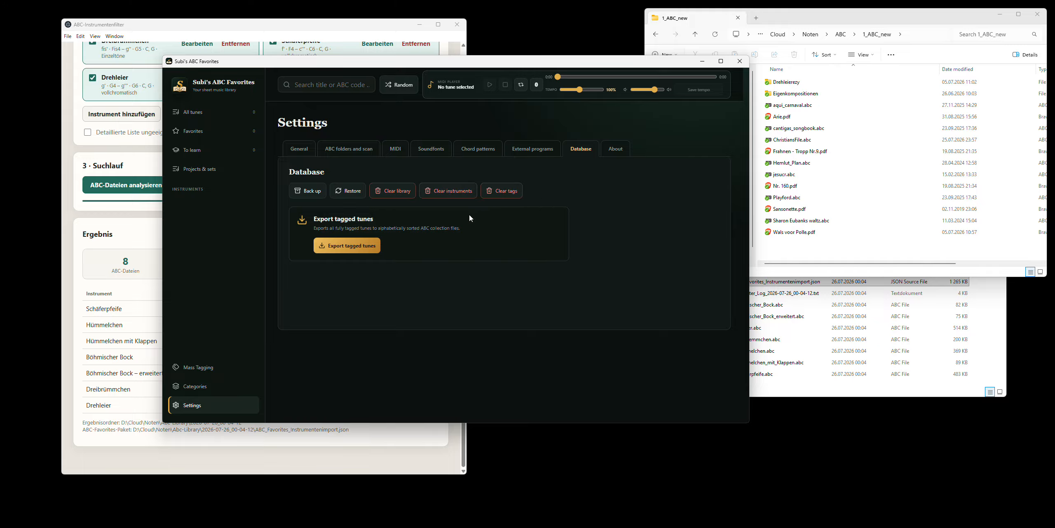
click(505, 192)
click(549, 199)
- Open the ABC folder settings and select ABC_Favorites_Instrumentenimport.json in the 2026-07-26_00-04-12 results folder
click(348, 148)
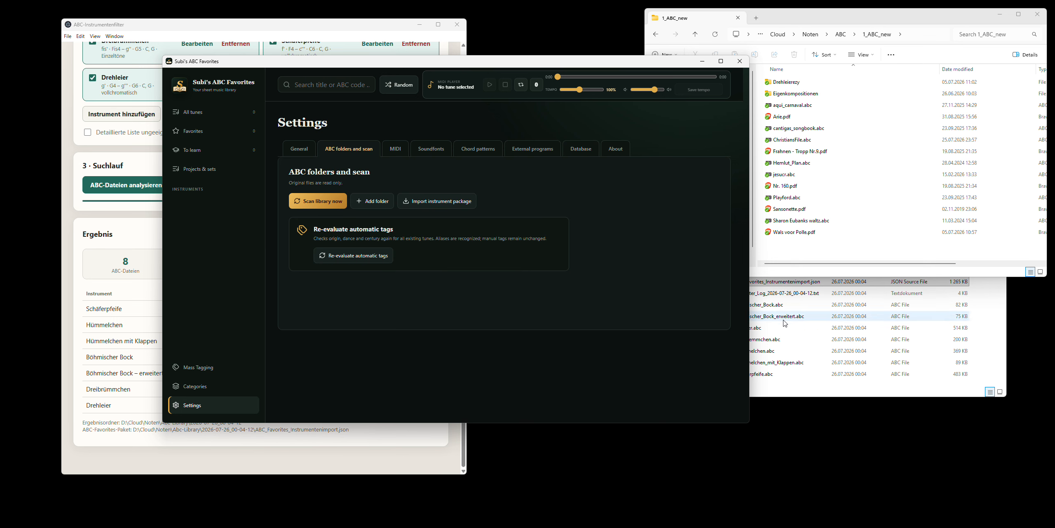
click(809, 382)
click(793, 283)
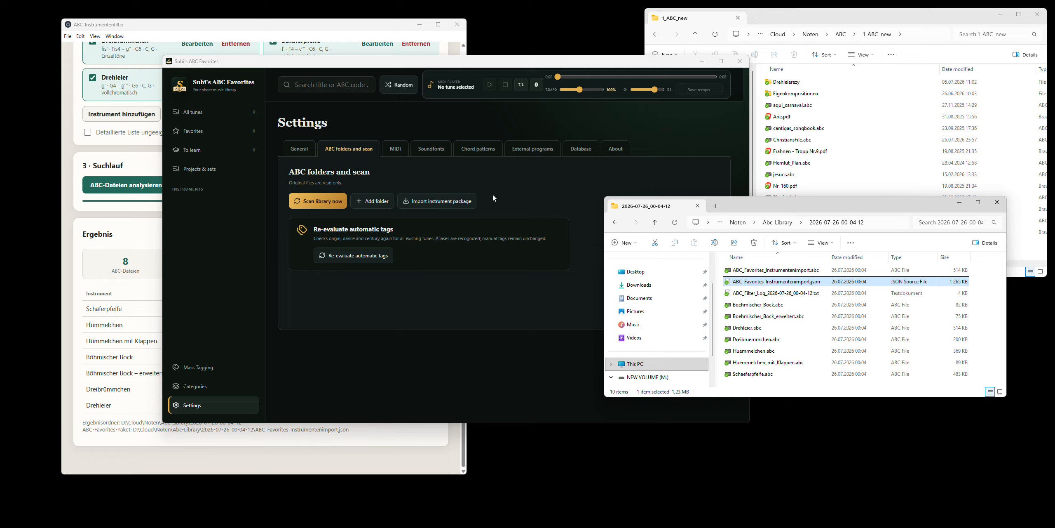
- Import the instrument package ABC_Favorites_Instrumentenimport.json from the folder D:\Cloud\Noten\Abc-Library\2026-07-26_00-04-12
click(454, 205)
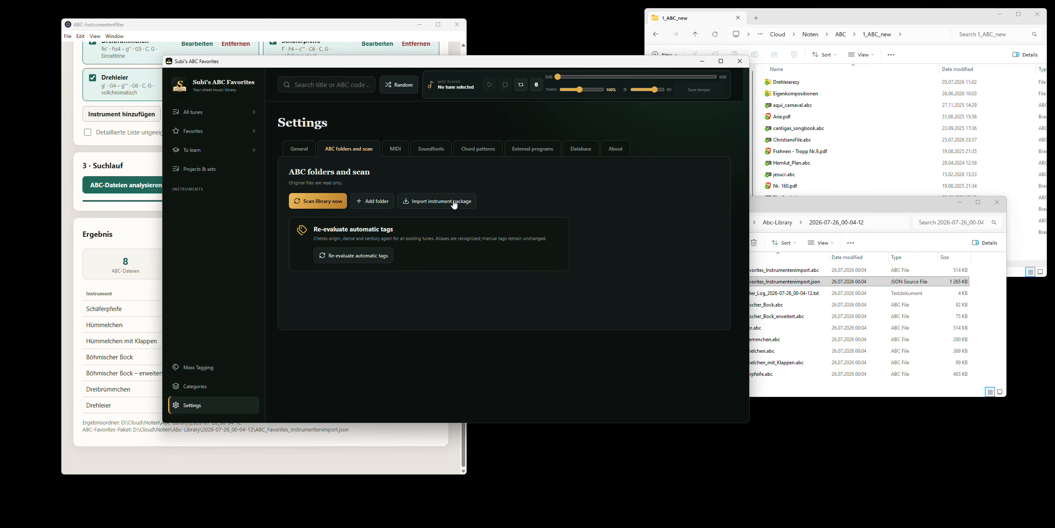
click(877, 224)
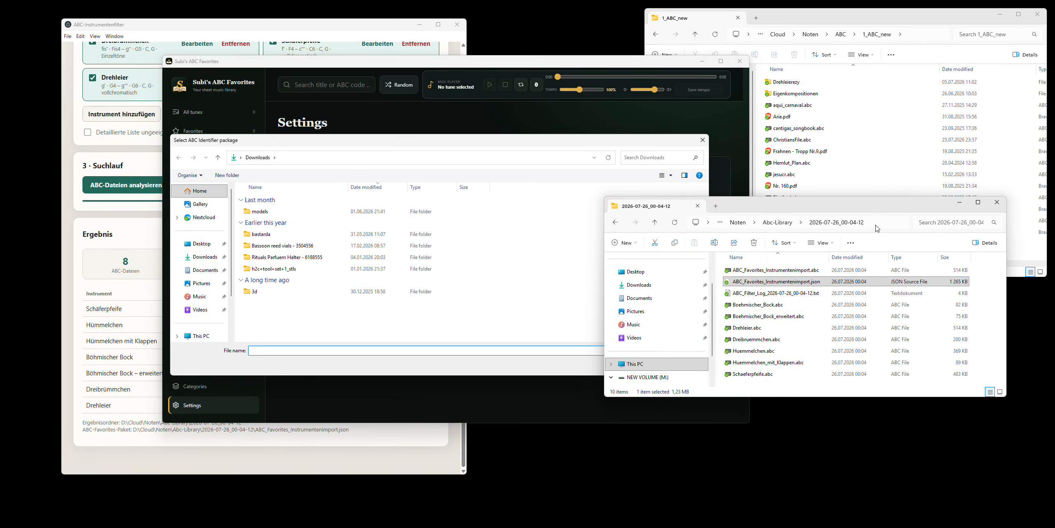
key(ctrl+c)
click(421, 159)
key(ctrl+v)
key(Return)
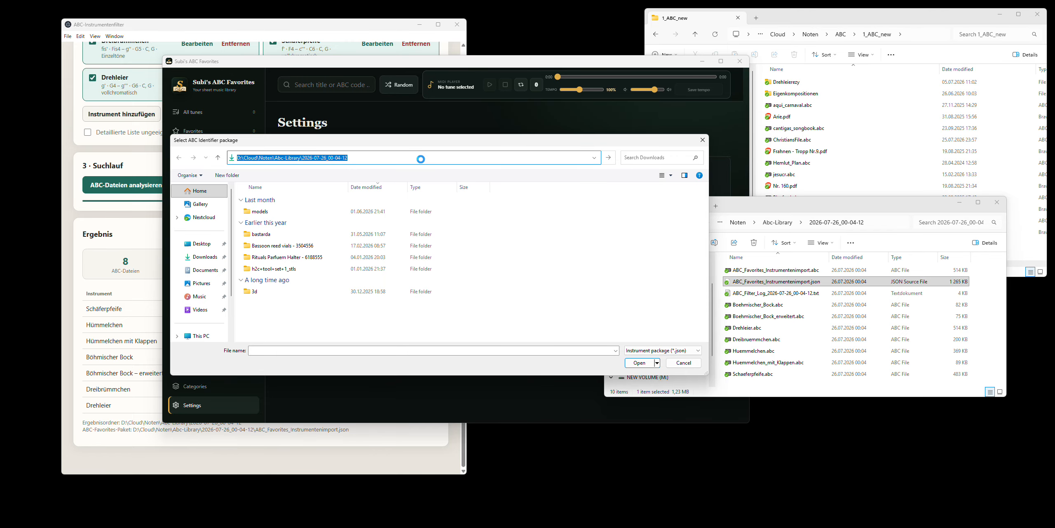
click(332, 203)
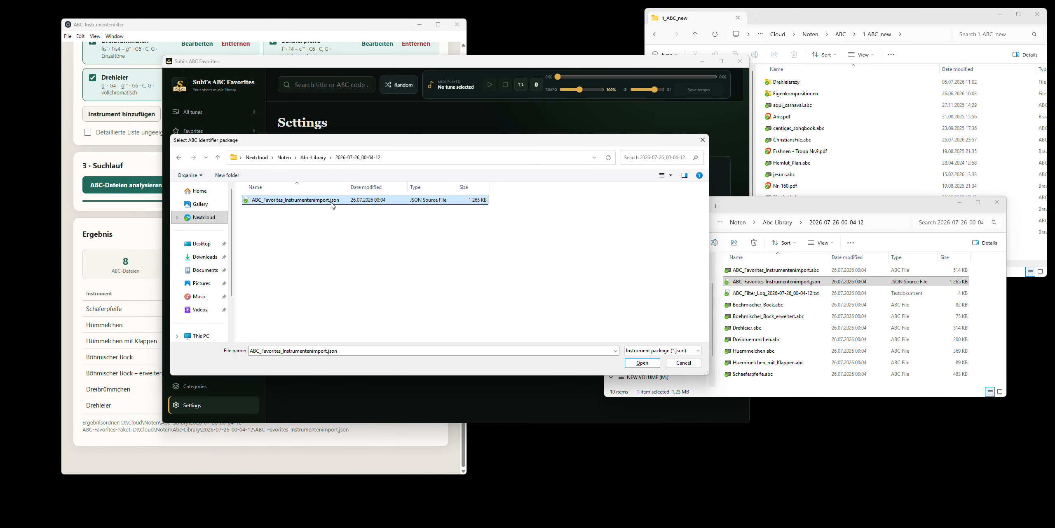
double_click(333, 202)
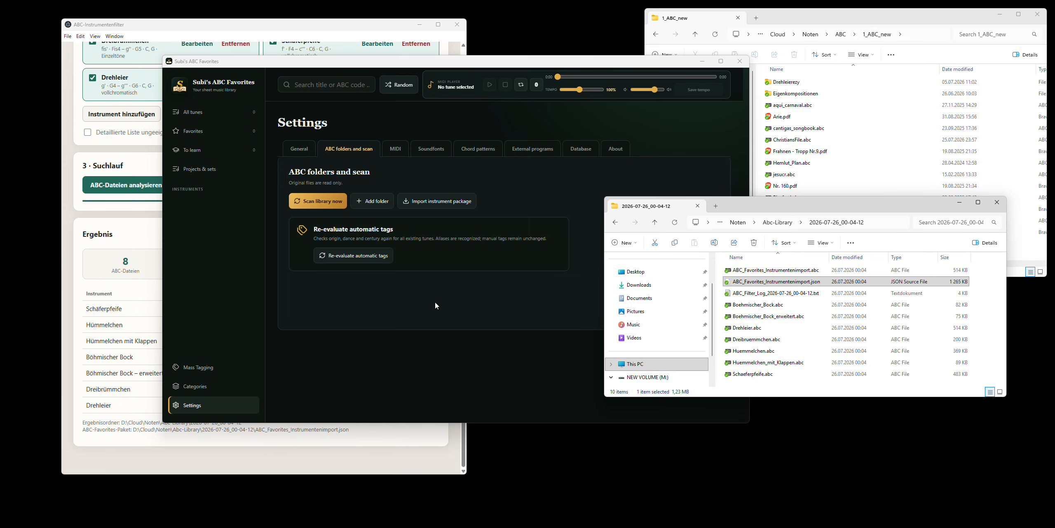
click(366, 330)
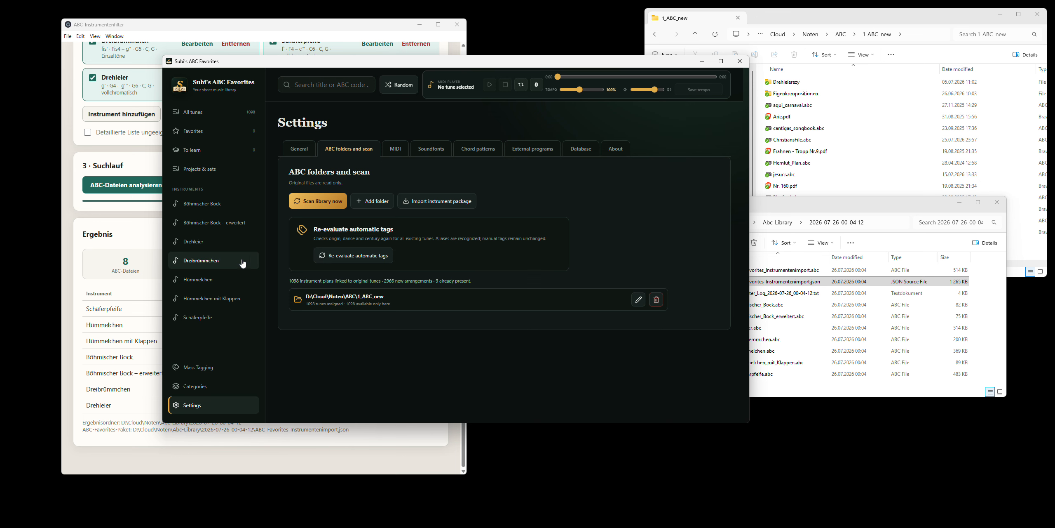
- List the tunes for Drehleier, open "Bauren dantz (2)" and examine its instrument tags and saved transpositions
click(206, 242)
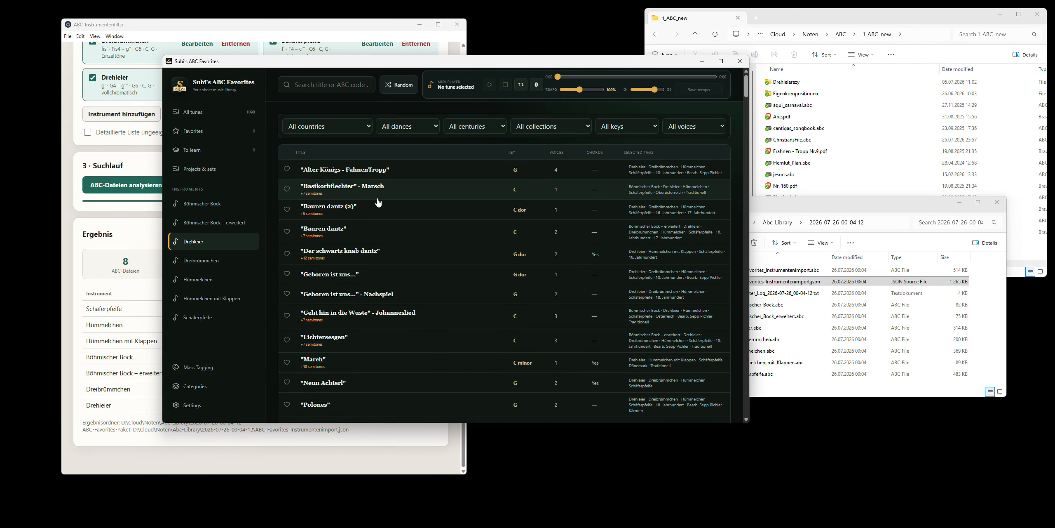
click(324, 214)
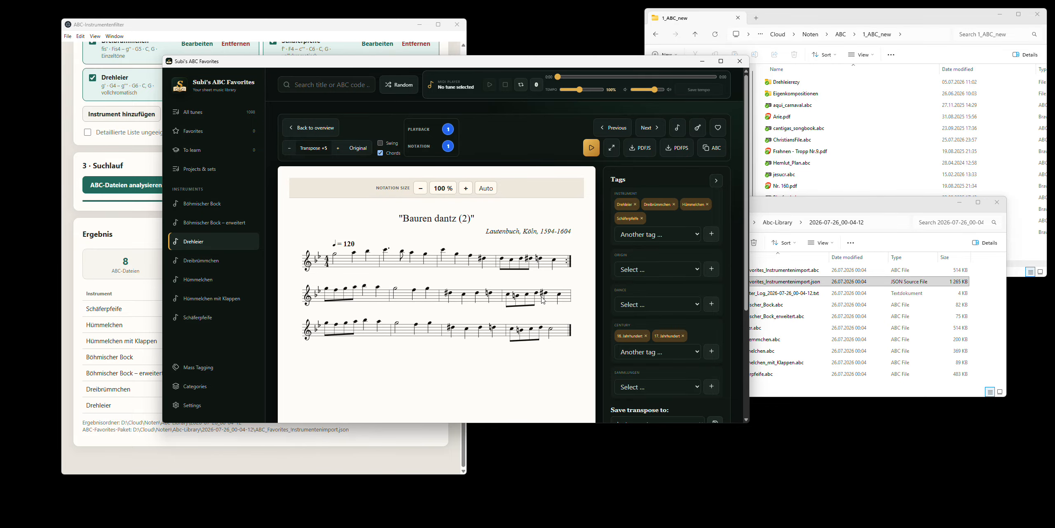
scroll(585, 240, down, 4)
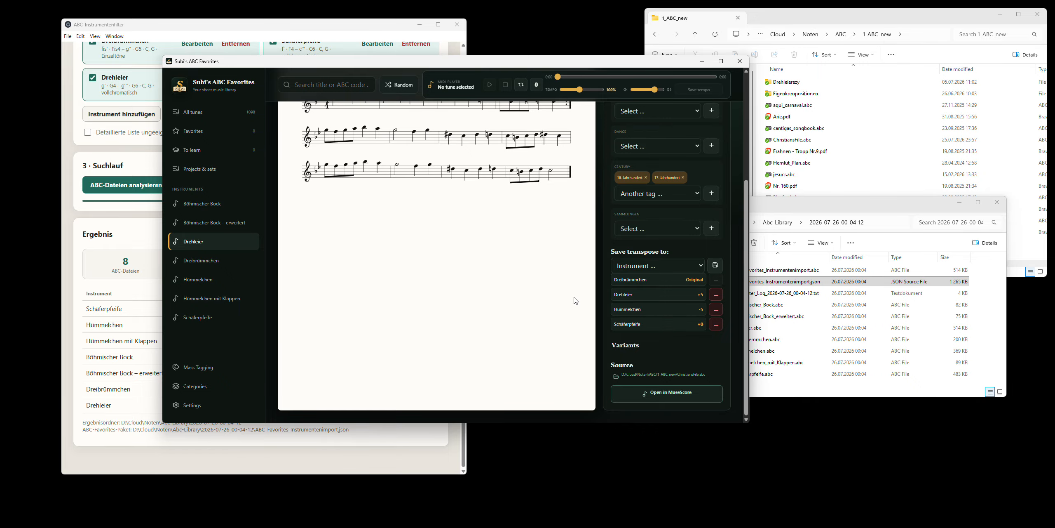
scroll(490, 273, up, 2)
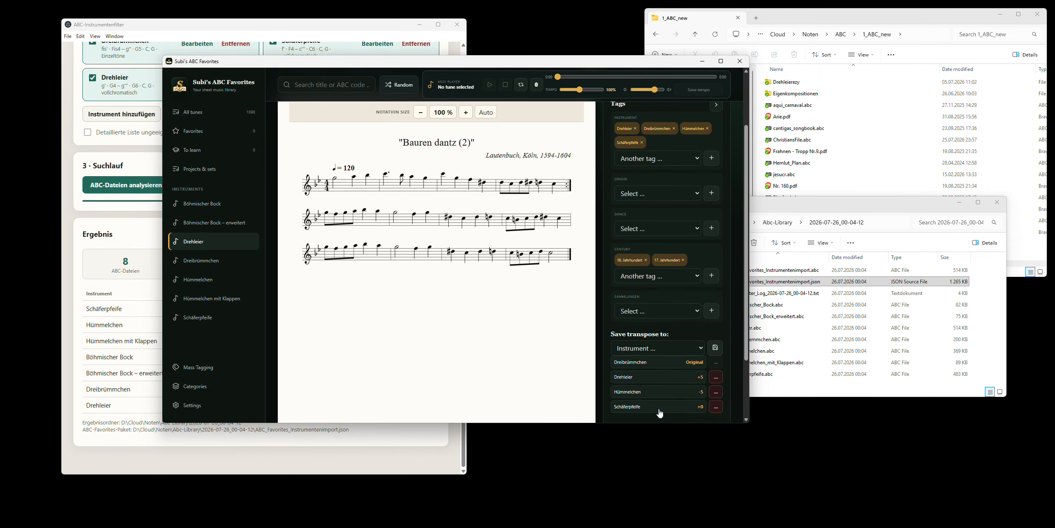
scroll(661, 215, up, 2)
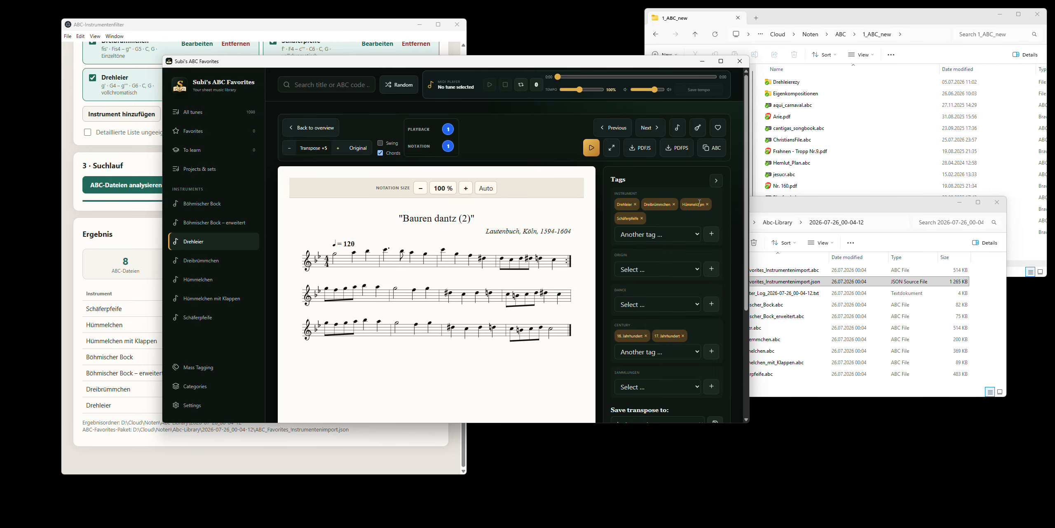
scroll(653, 275, down, 4)
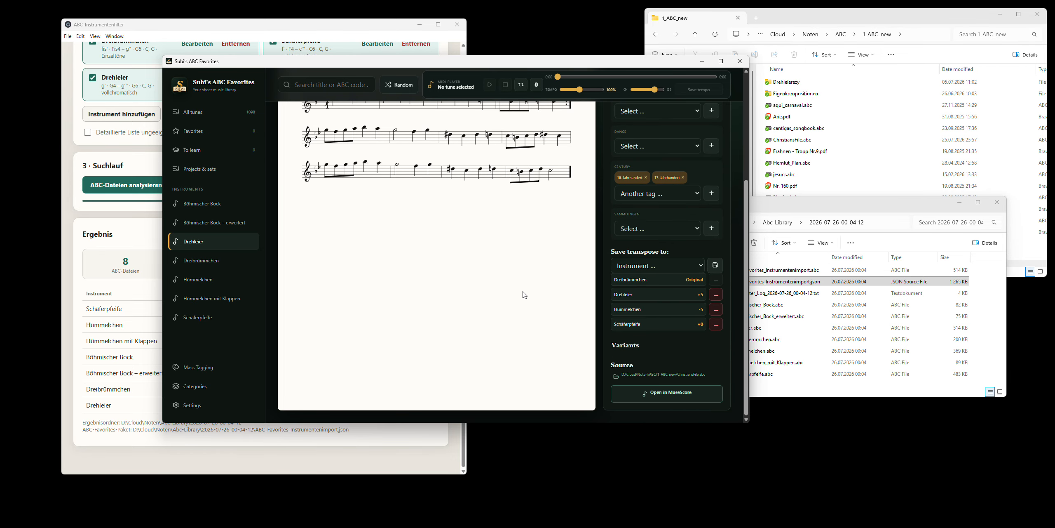
- Switch "Bauren dantz (2)" to the saved Schäferpfeife transposition and examine the notation
click(632, 330)
scroll(448, 267, up, 2)
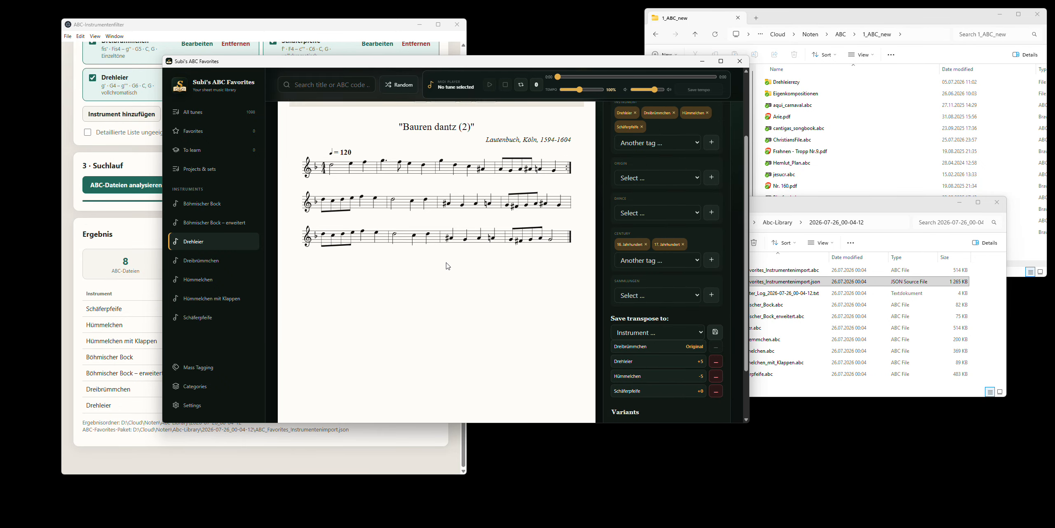
scroll(581, 302, down, 1)
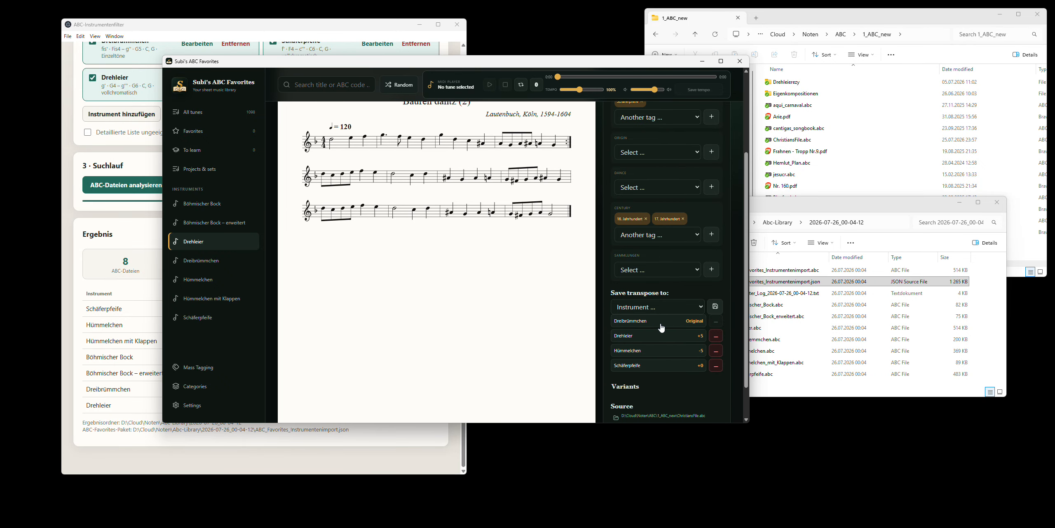
scroll(529, 289, up, 1)
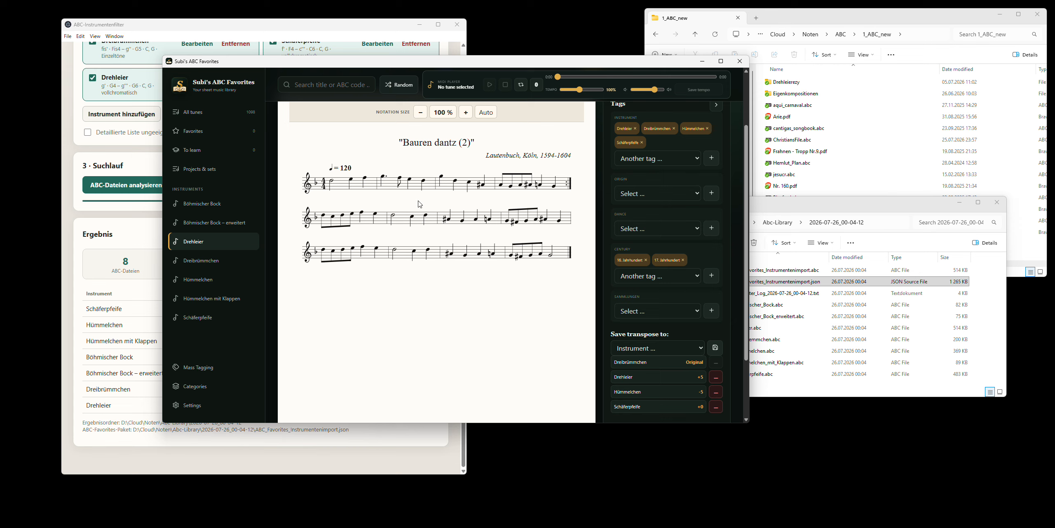
- Switch "Bauren dantz (2)" to the saved Drehleier transposition and then Hümmelchen, examining the notation for each
click(624, 383)
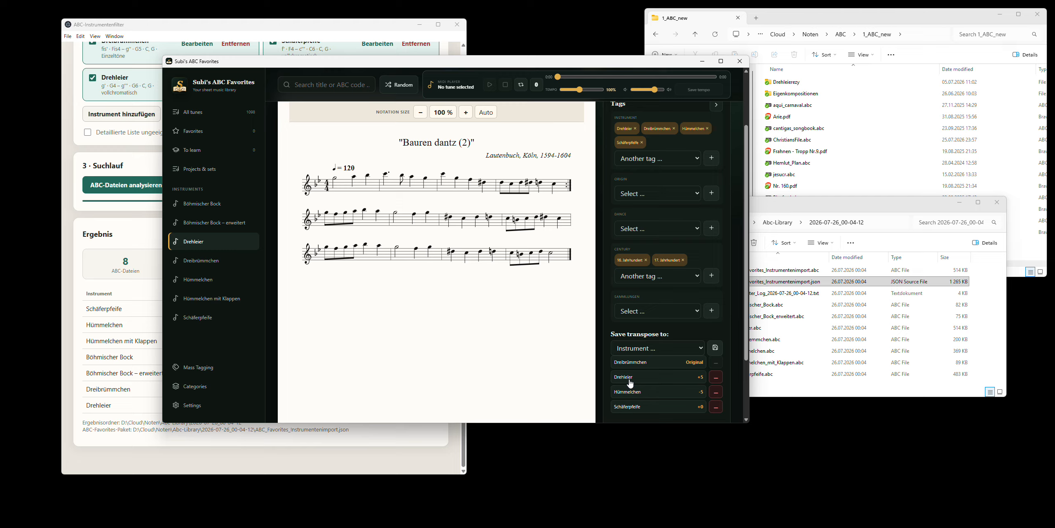
click(626, 397)
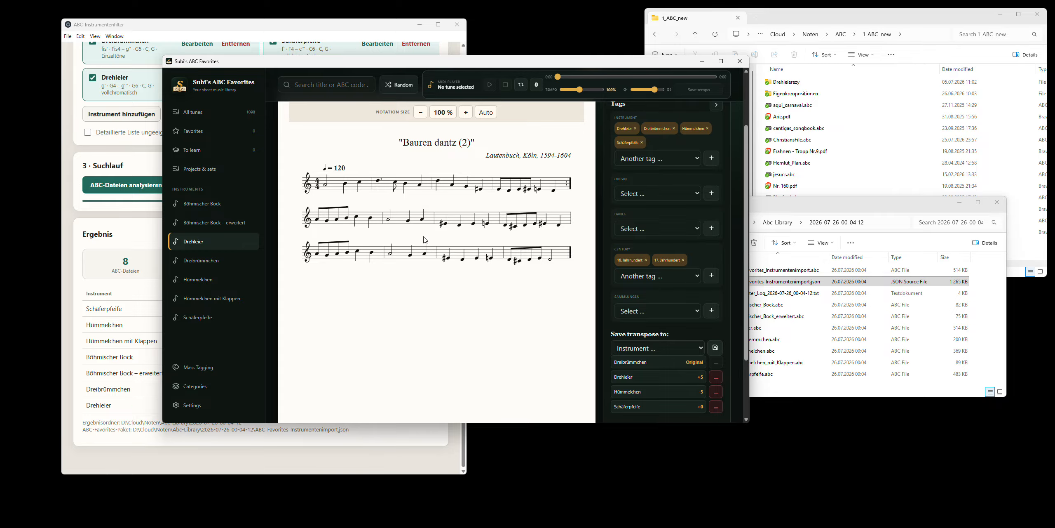
scroll(425, 244, up, 2)
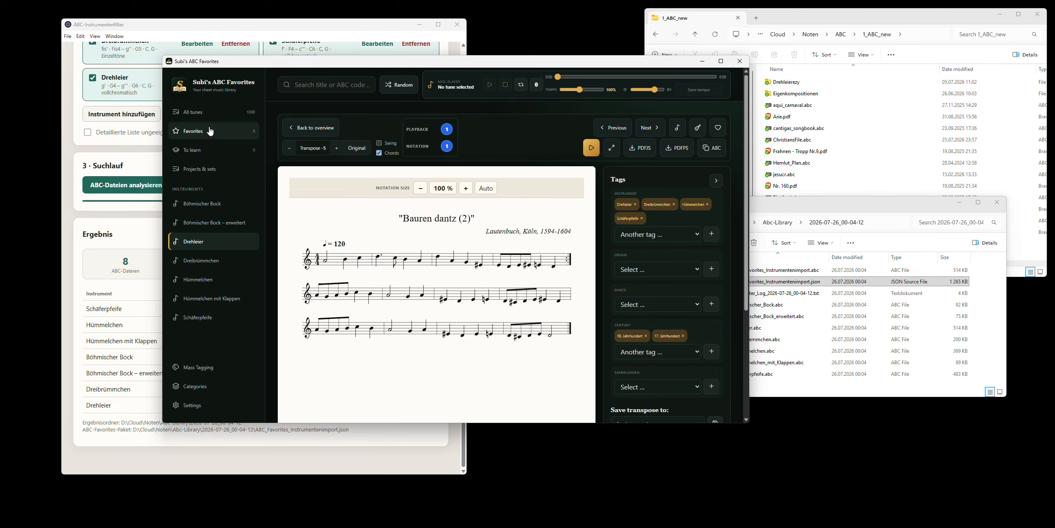
- List all tunes in the library and compare them with the analysis results in ABC-Instrumentenfilter
click(193, 112)
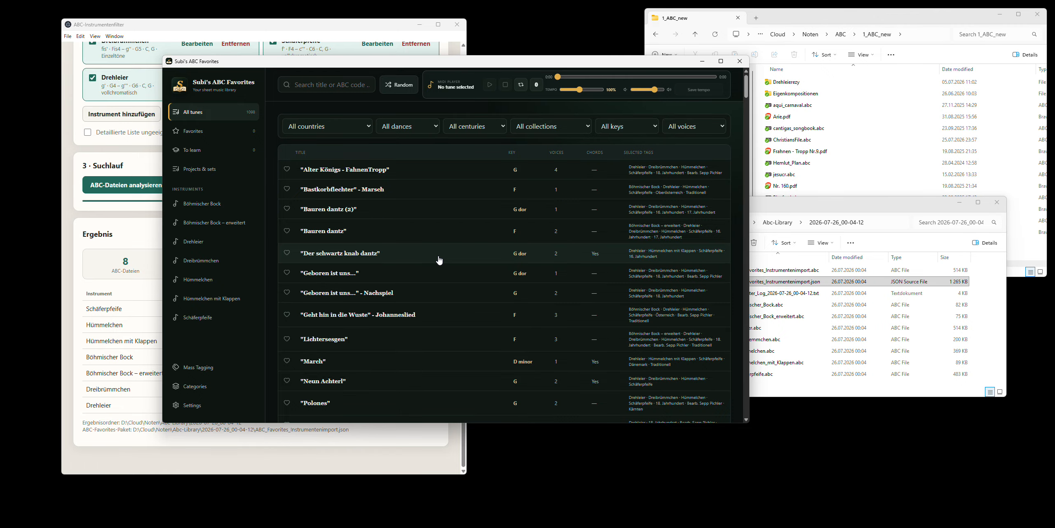
click(116, 62)
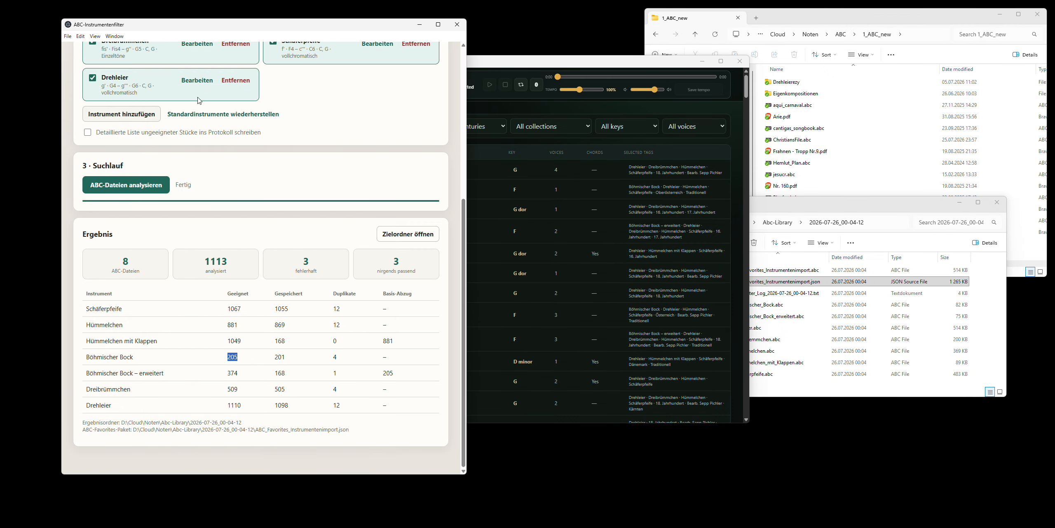
click(509, 59)
scroll(469, 237, down, 10)
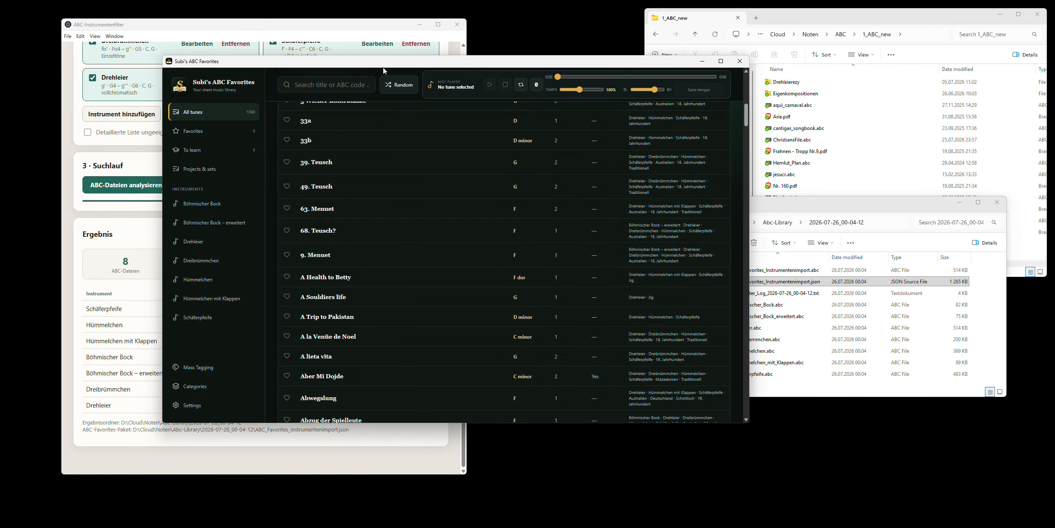
scroll(422, 215, up, 12)
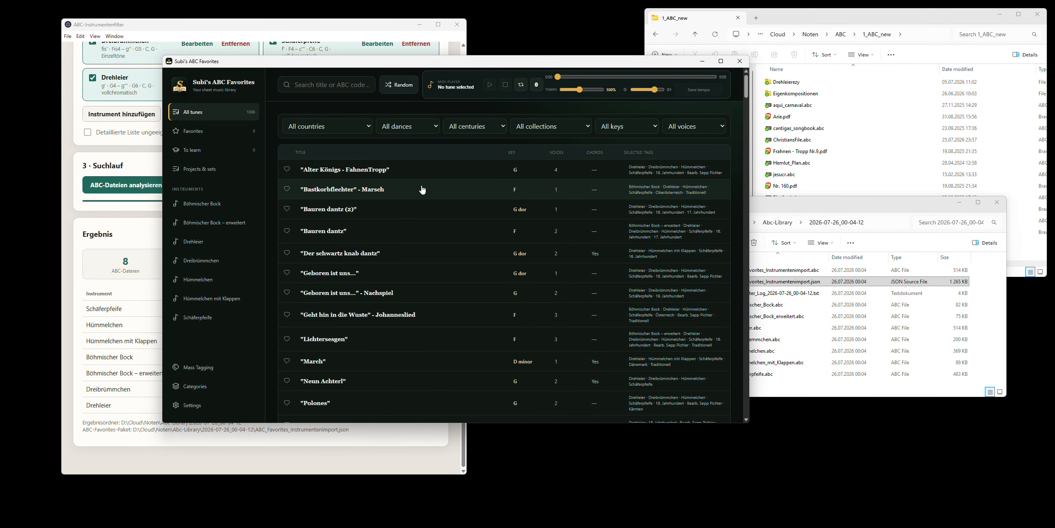
- Open the category management and examine the instrument entries from Böhmischer Bock to Schäferpfeife
click(217, 391)
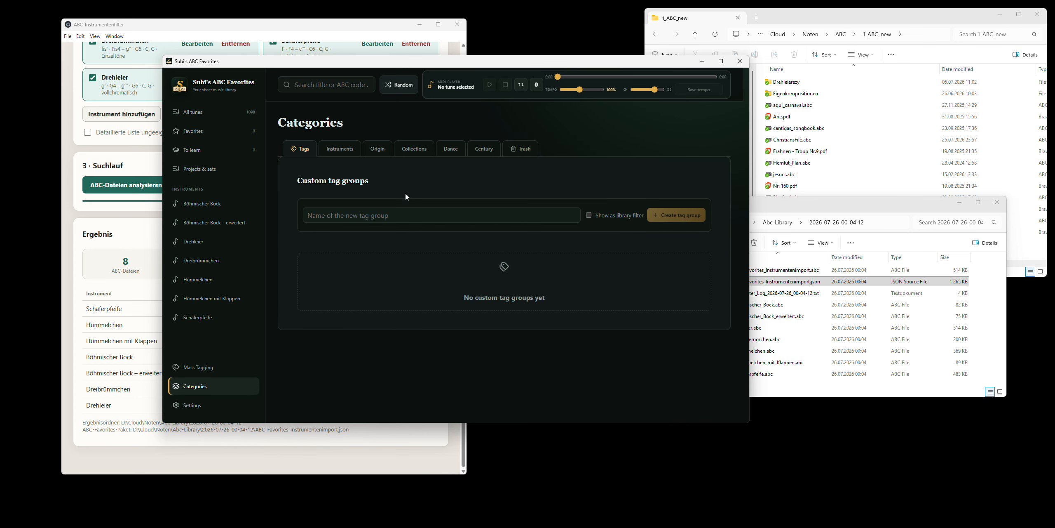
click(340, 148)
scroll(468, 252, down, 2)
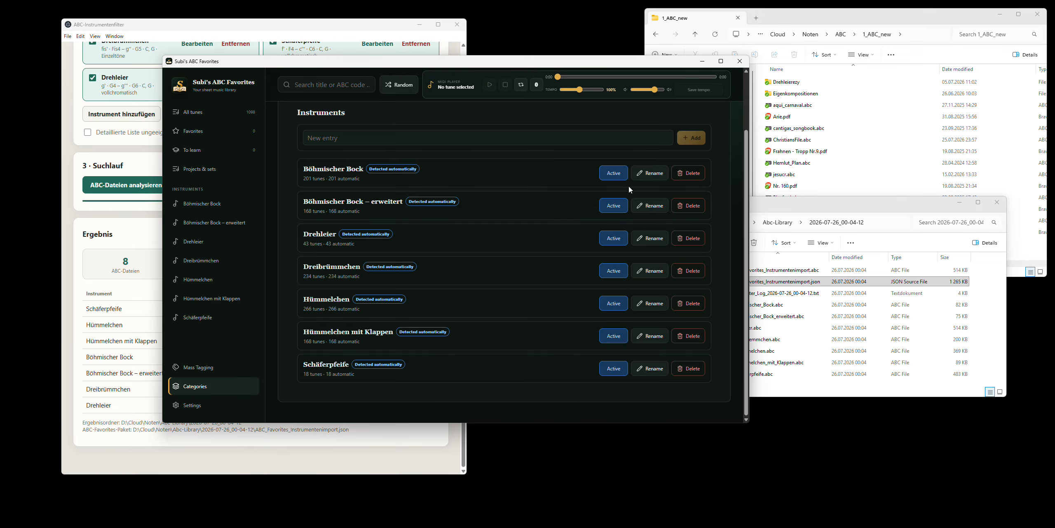
click(609, 206)
scroll(443, 230, up, 2)
- Open the Origin categories and show the aliases of "Vereinigte Staaten von Amerika"
click(377, 148)
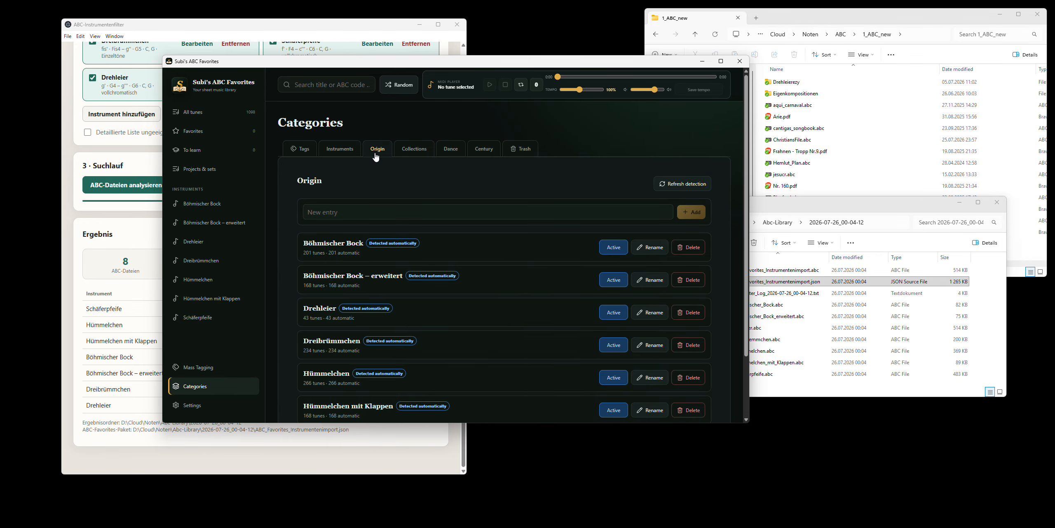
scroll(422, 229, down, 5)
scroll(422, 229, down, 15)
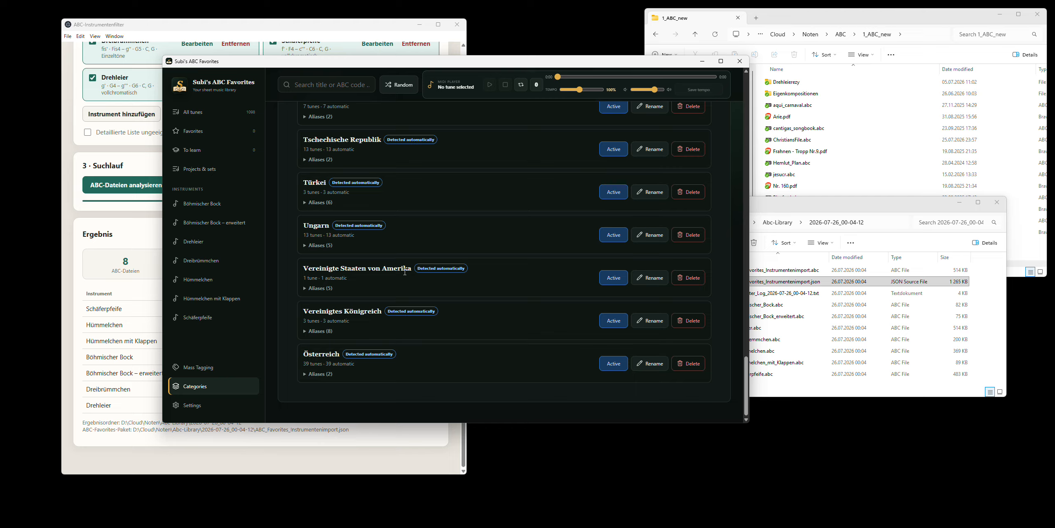
drag(304, 267, 410, 268)
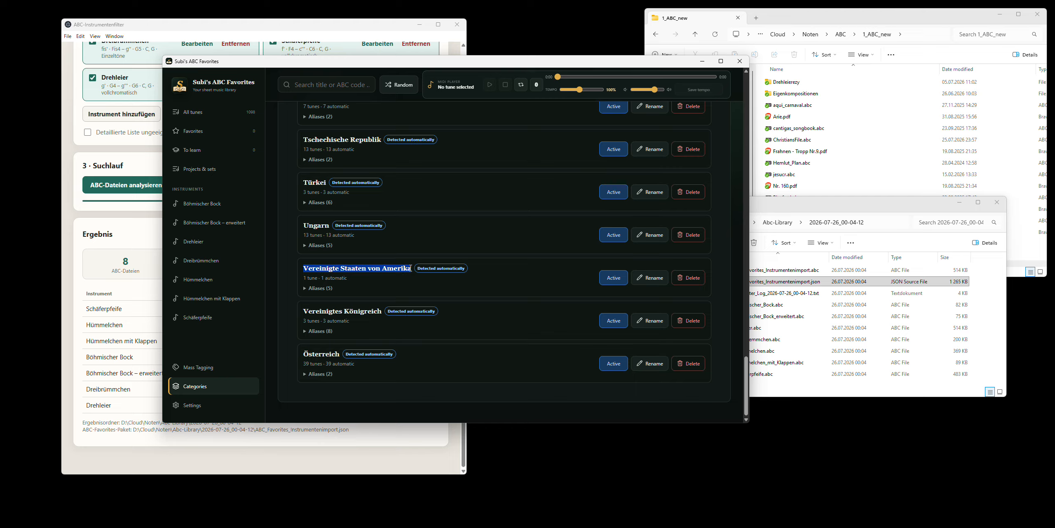
click(387, 270)
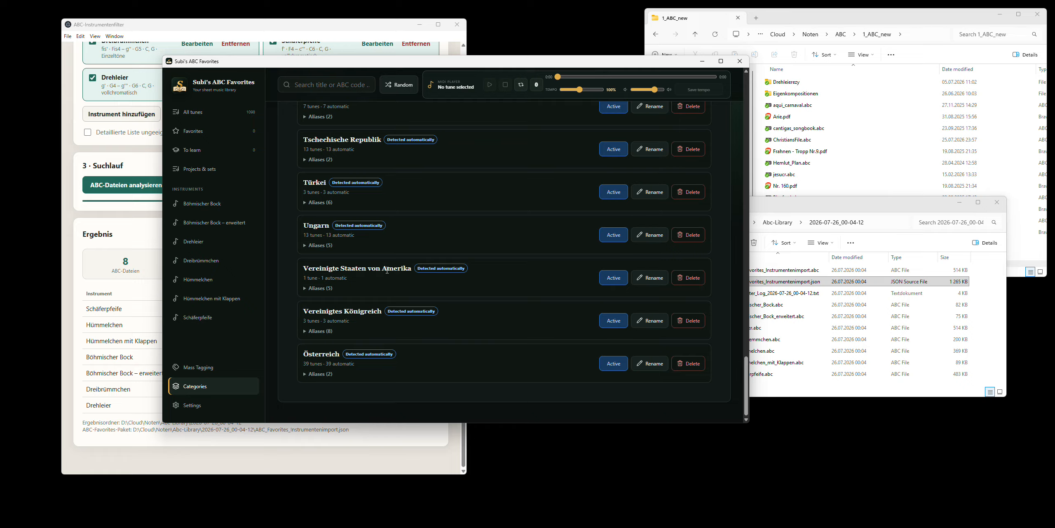
click(366, 288)
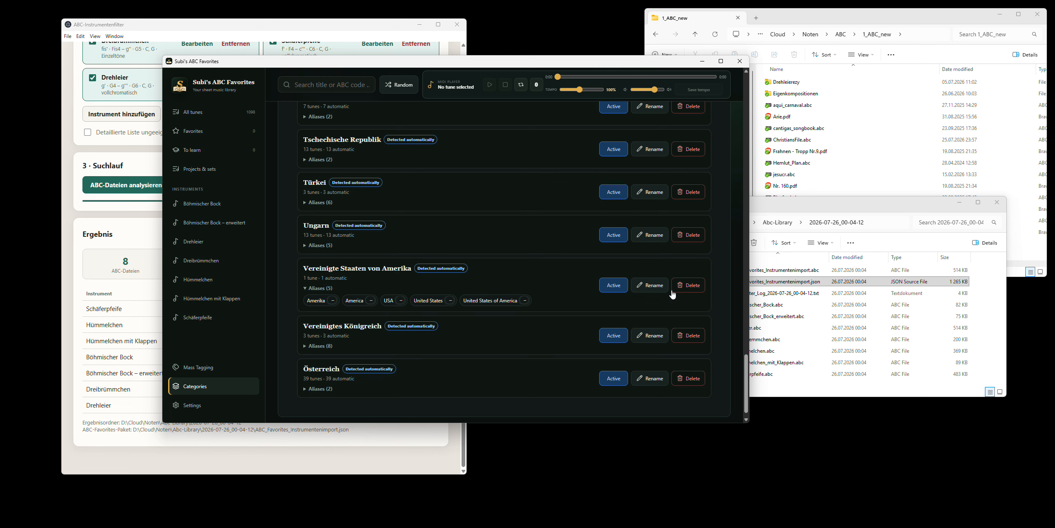
- Rename the origin "Vereinigte Staaten von Amerika" to "USA" and check its alias list
click(659, 286)
drag(482, 259, 277, 250)
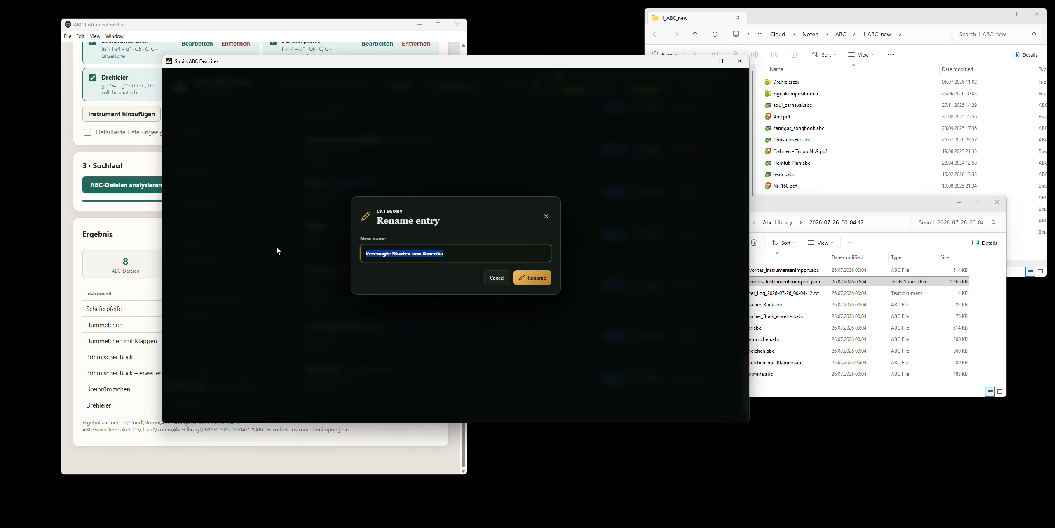
text(USA)
key(Return)
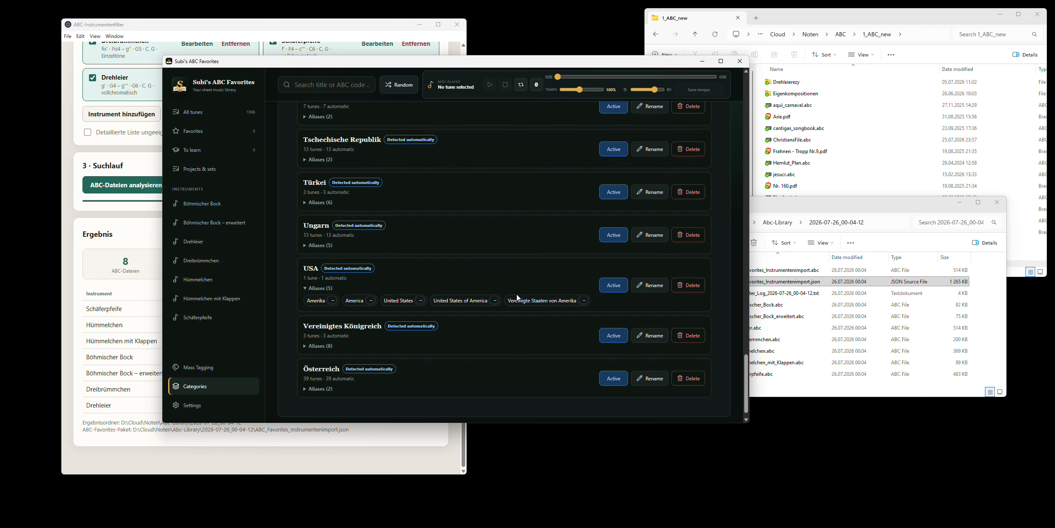
double_click(316, 287)
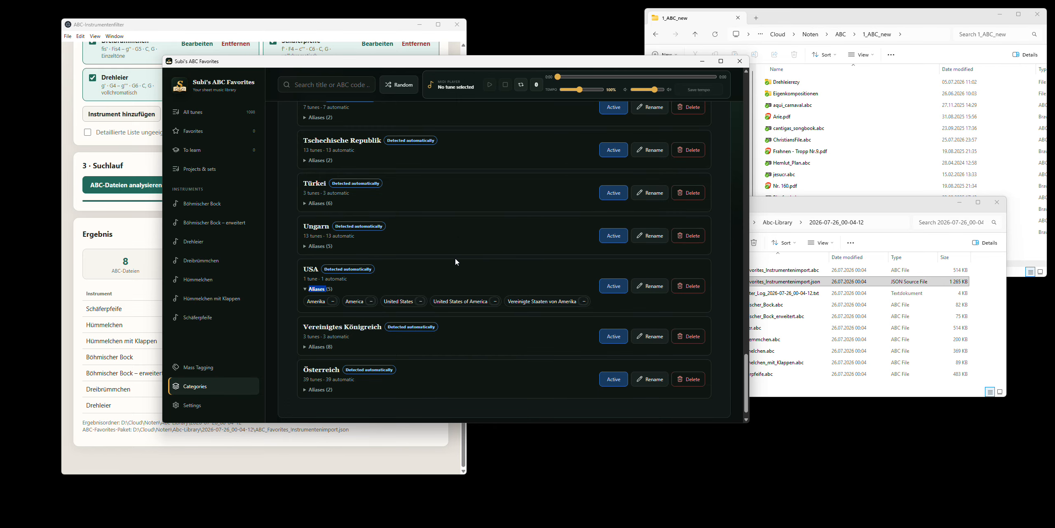
- Open the Collections categories and look through the automatically detected entries
scroll(455, 257, up, 15)
scroll(455, 258, up, 15)
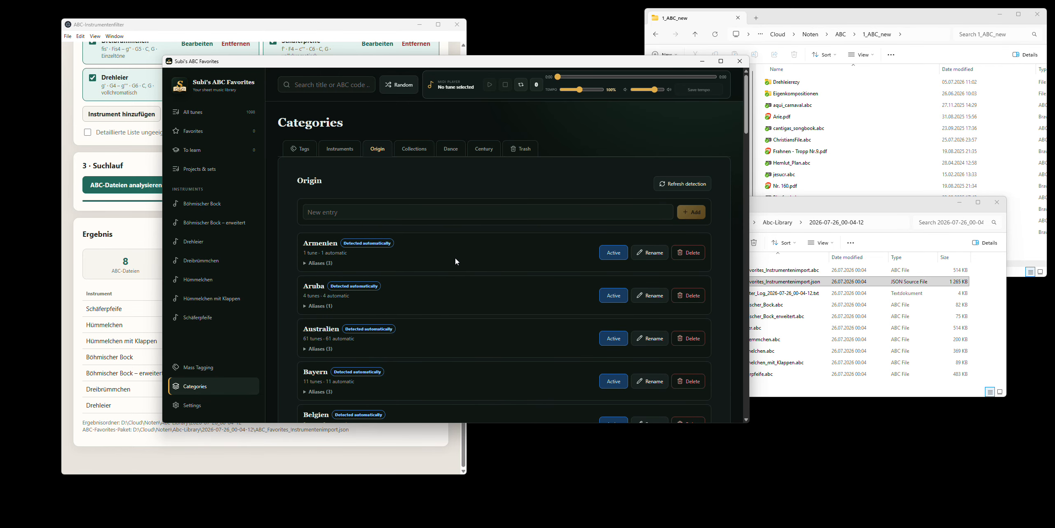
click(411, 145)
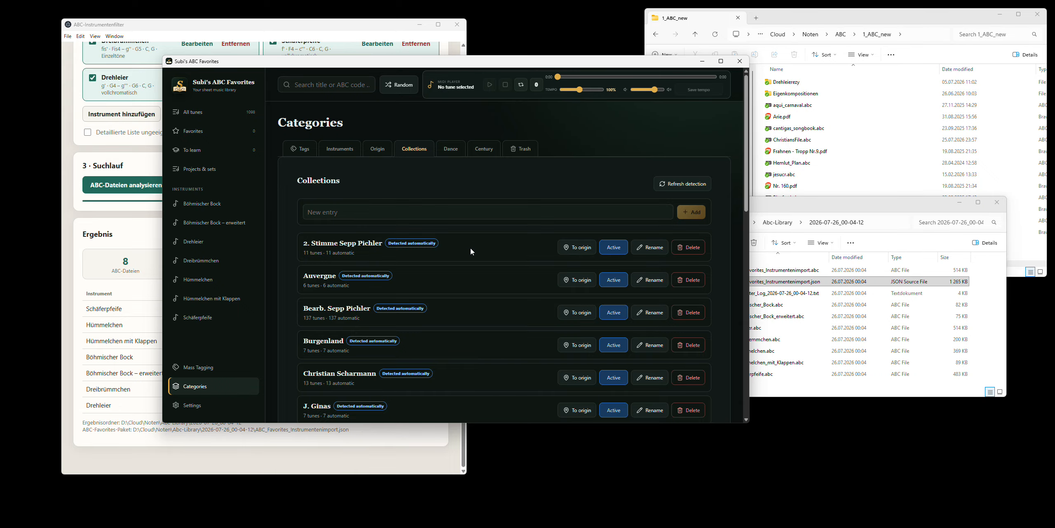
scroll(472, 250, down, 2)
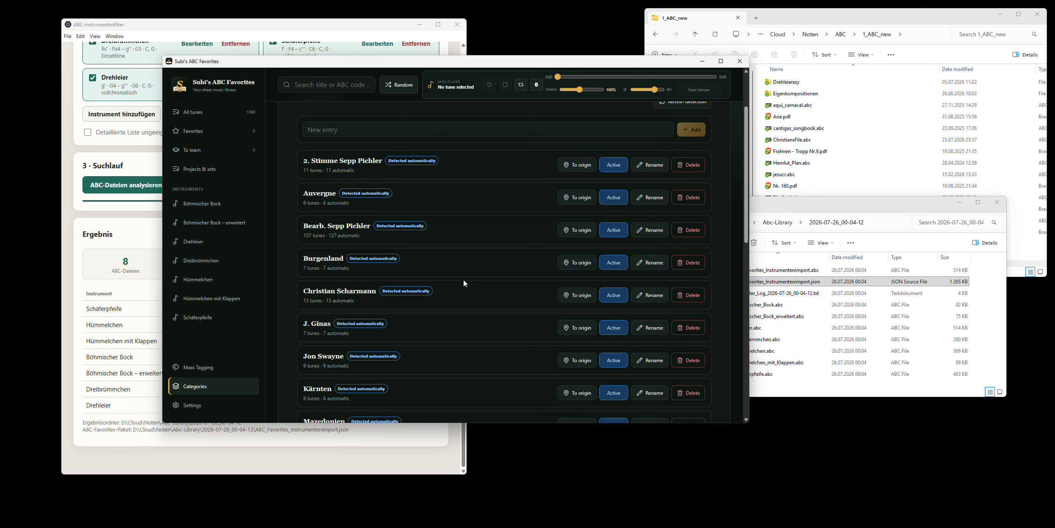
scroll(463, 280, down, 3)
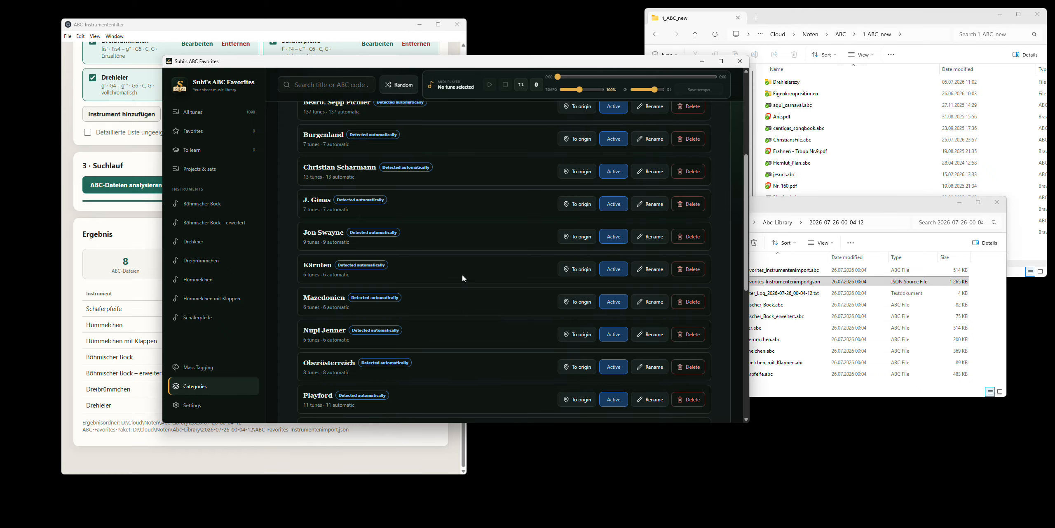
scroll(462, 276, down, 1)
scroll(458, 281, down, 2)
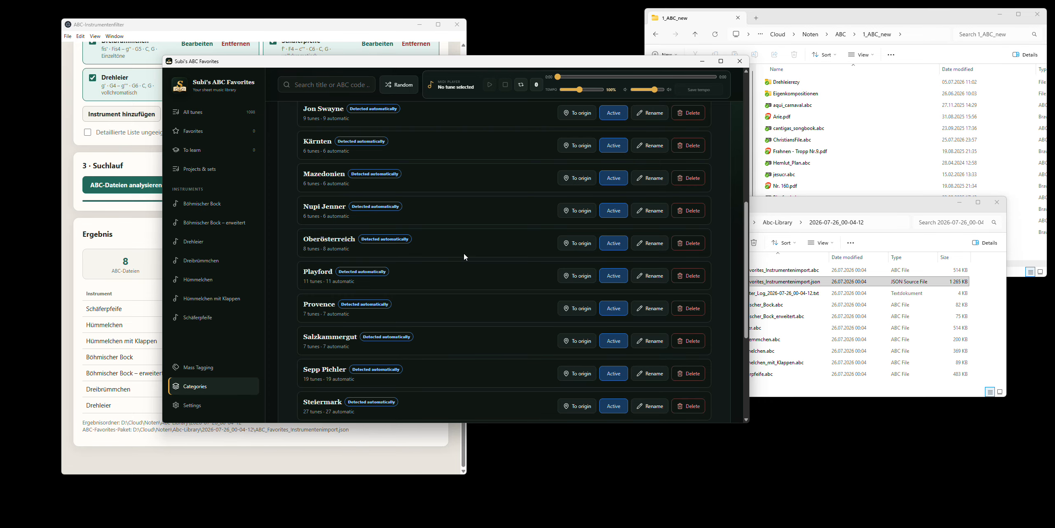
scroll(465, 257, up, 8)
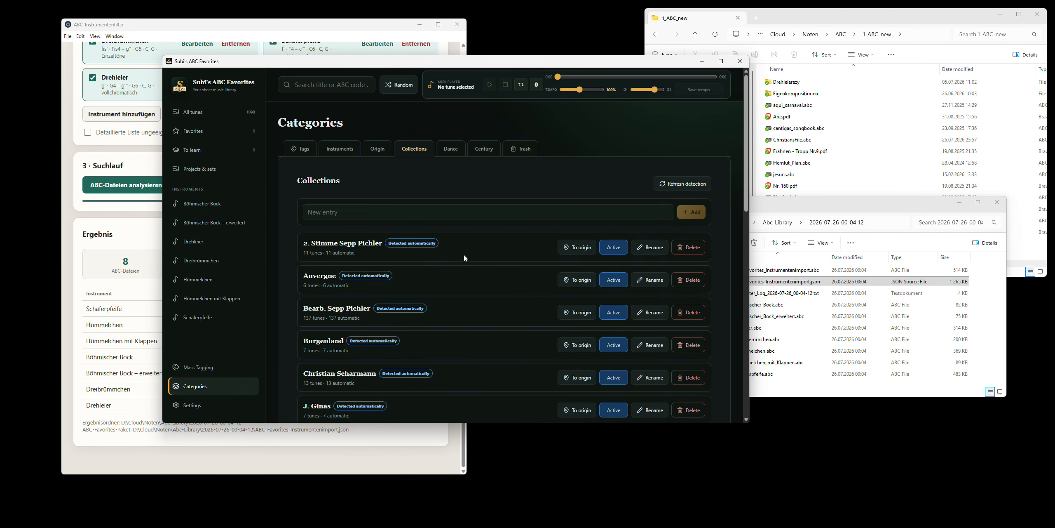
scroll(463, 254, down, 15)
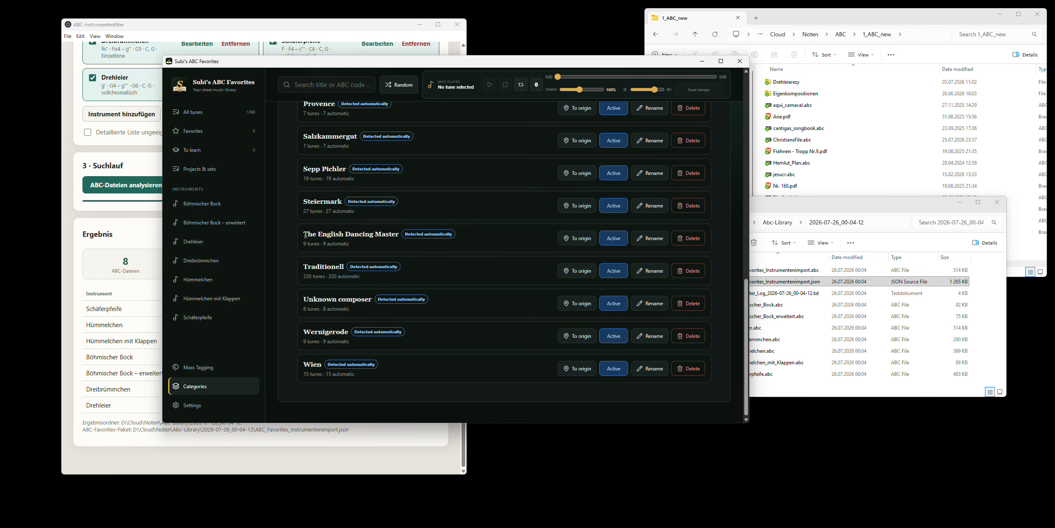
- Rename the collection "The English Dancing Master" to "Playford" and merge it into the existing entry
drag(304, 234, 397, 234)
scroll(391, 258, up, 1)
scroll(387, 254, up, 2)
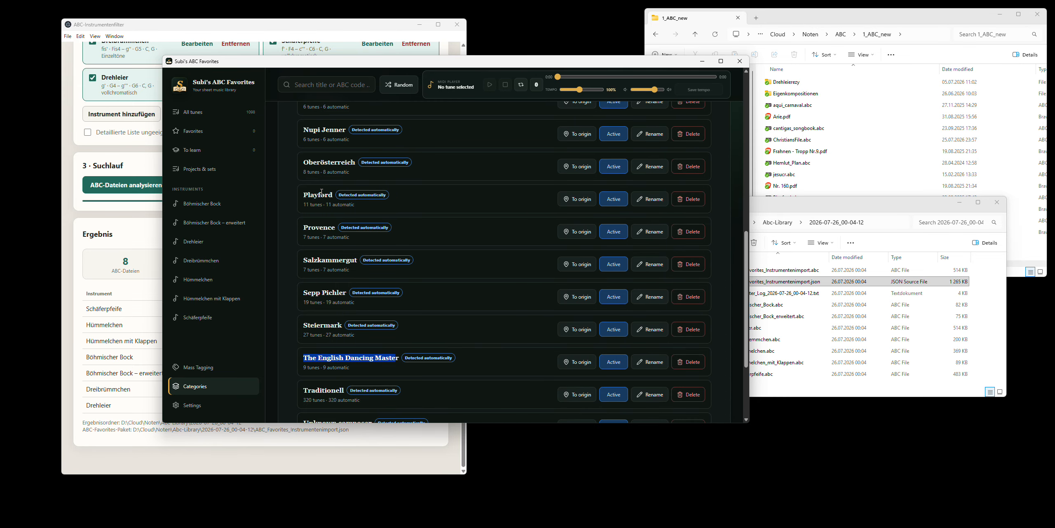
click(408, 355)
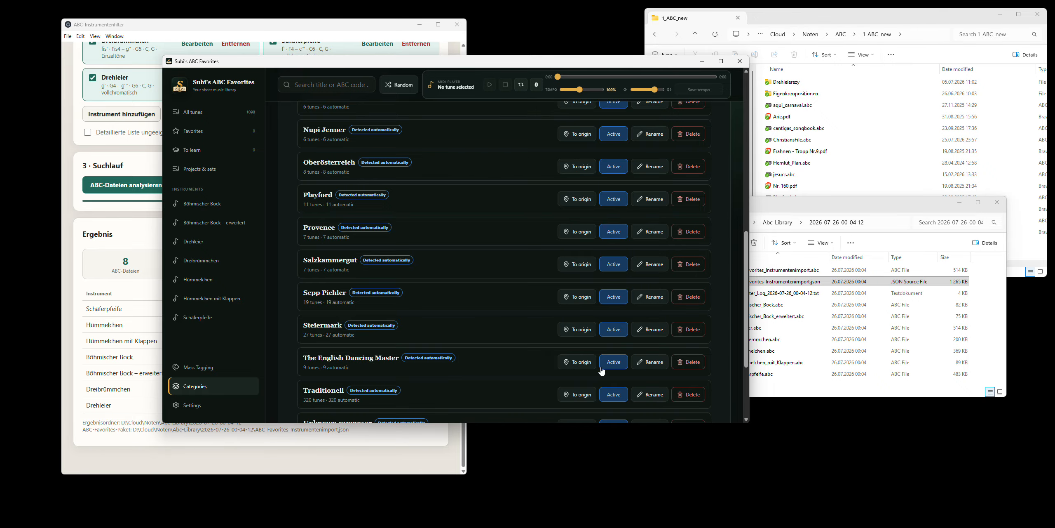
click(643, 363)
key(ctrl+a)
text(P)
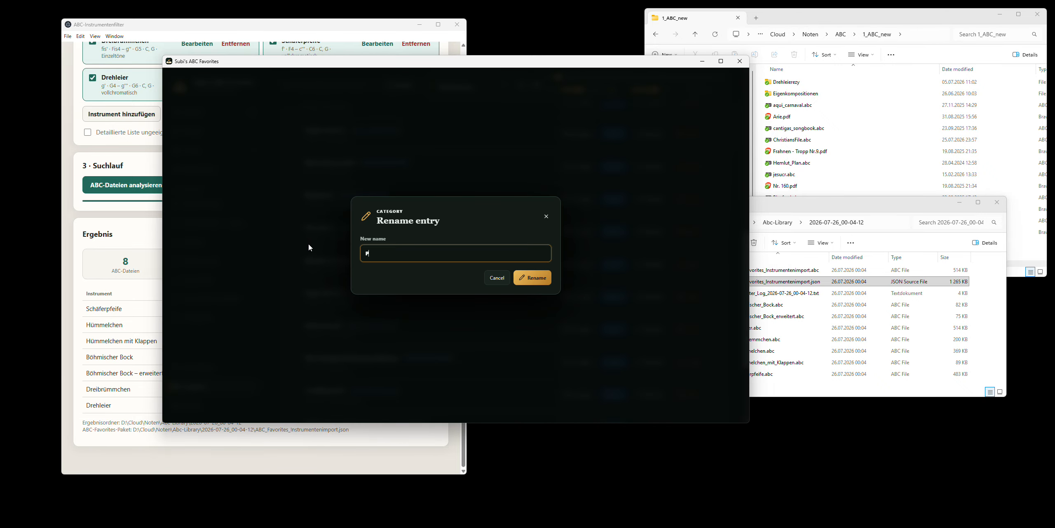
text(layford)
click(535, 280)
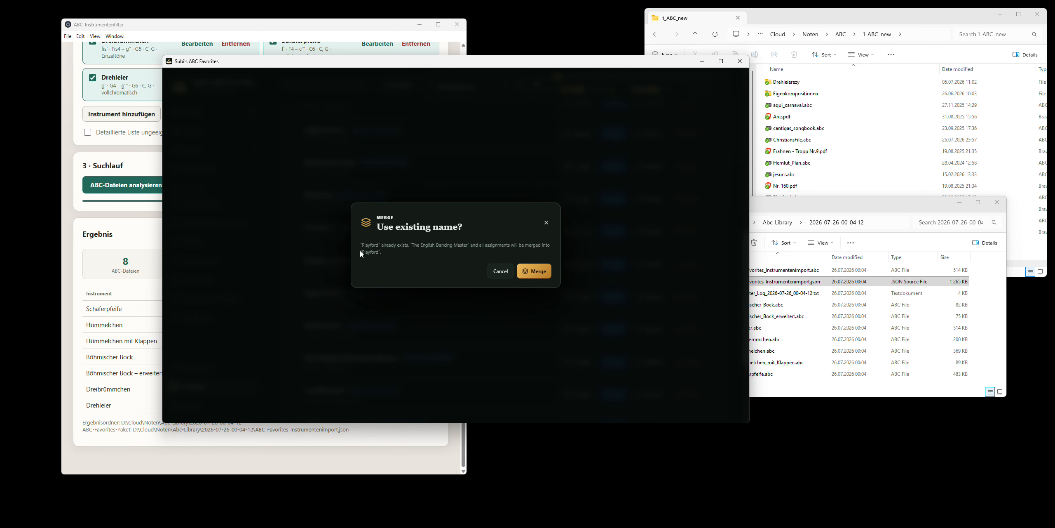
click(535, 271)
- Find the Playford collection in the list and show its aliases
scroll(407, 298, down, 5)
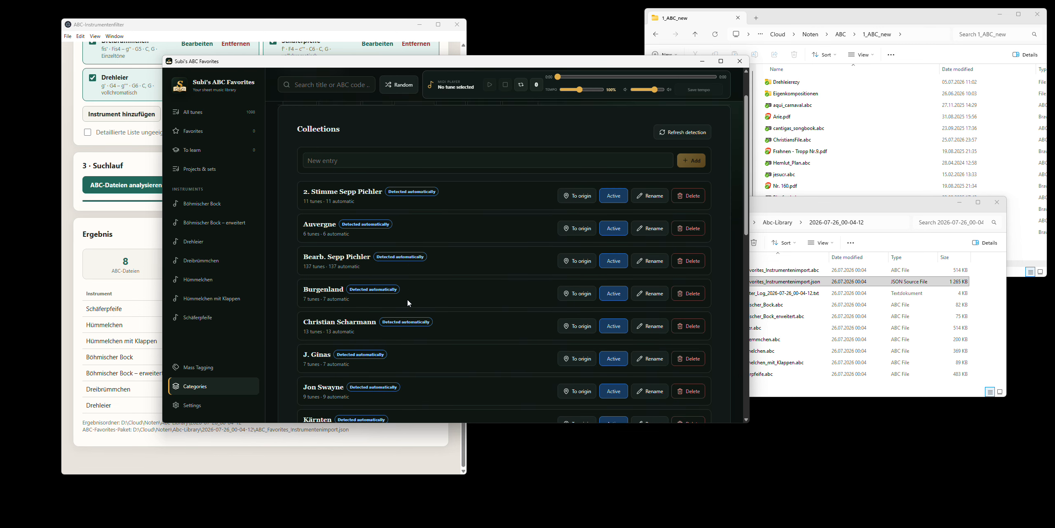
scroll(408, 298, down, 1)
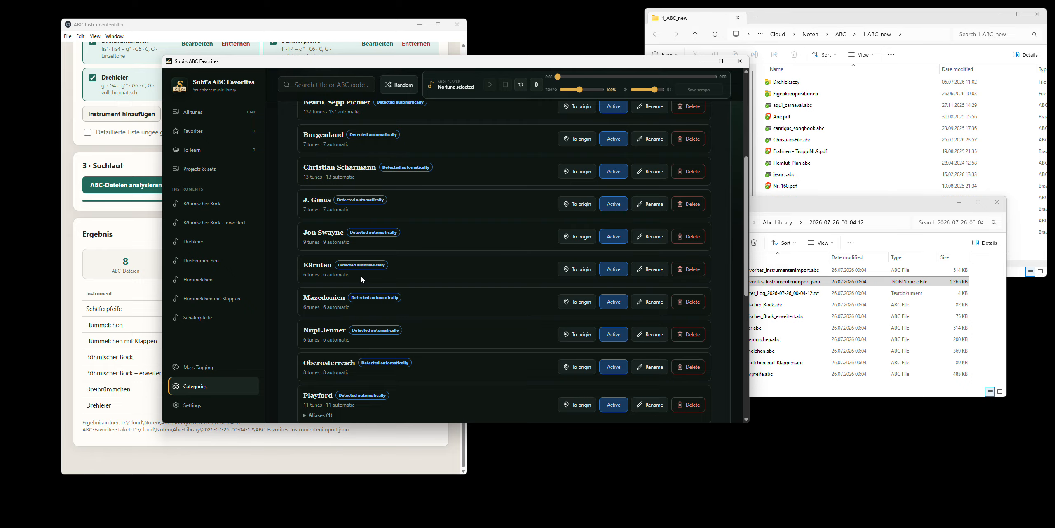
scroll(361, 275, down, 3)
click(322, 291)
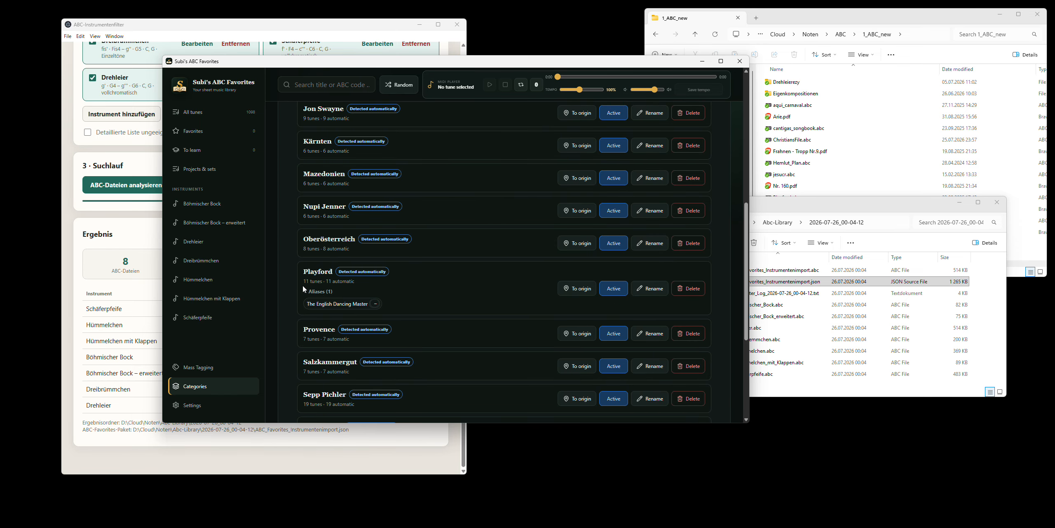
- Look through the automatically detected collections down to the end of the list for entries that are really places of origin
scroll(472, 285, down, 1)
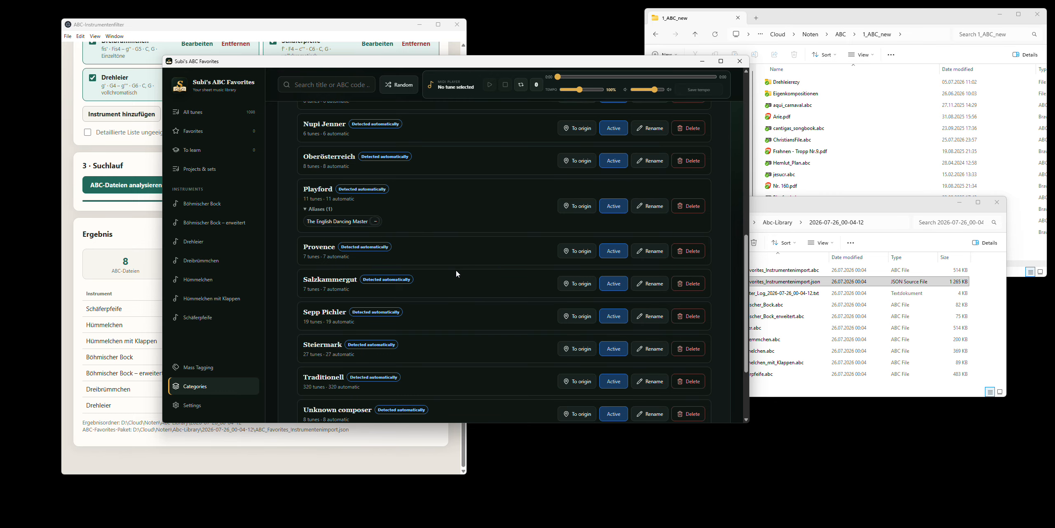
scroll(455, 270, down, 2)
scroll(457, 269, down, 1)
scroll(456, 269, up, 6)
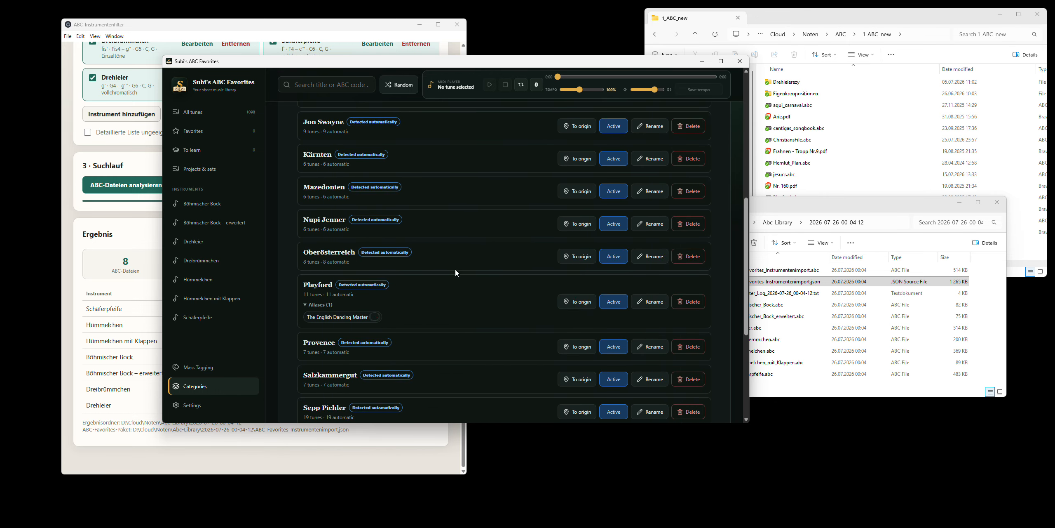
scroll(388, 327, down, 2)
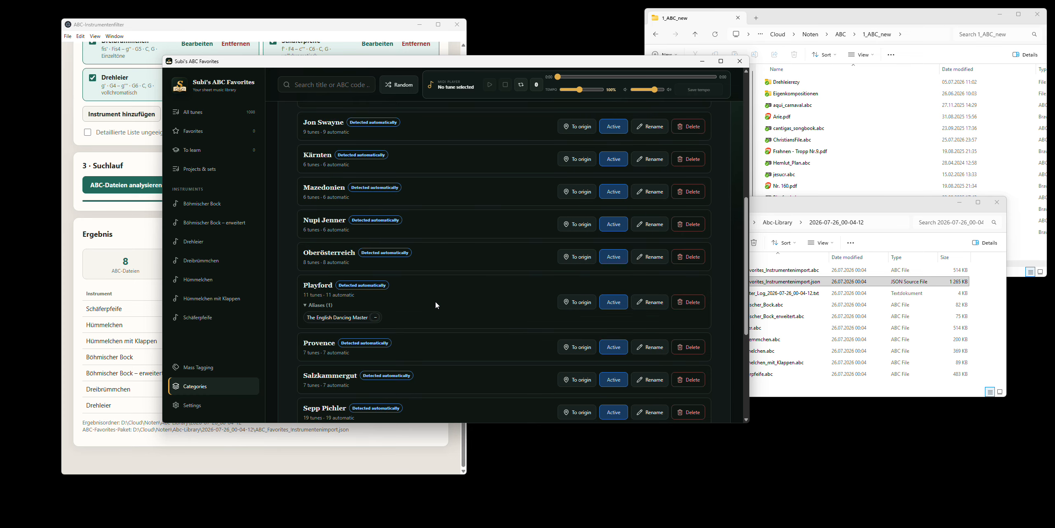
scroll(435, 300, up, 7)
scroll(374, 255, down, 4)
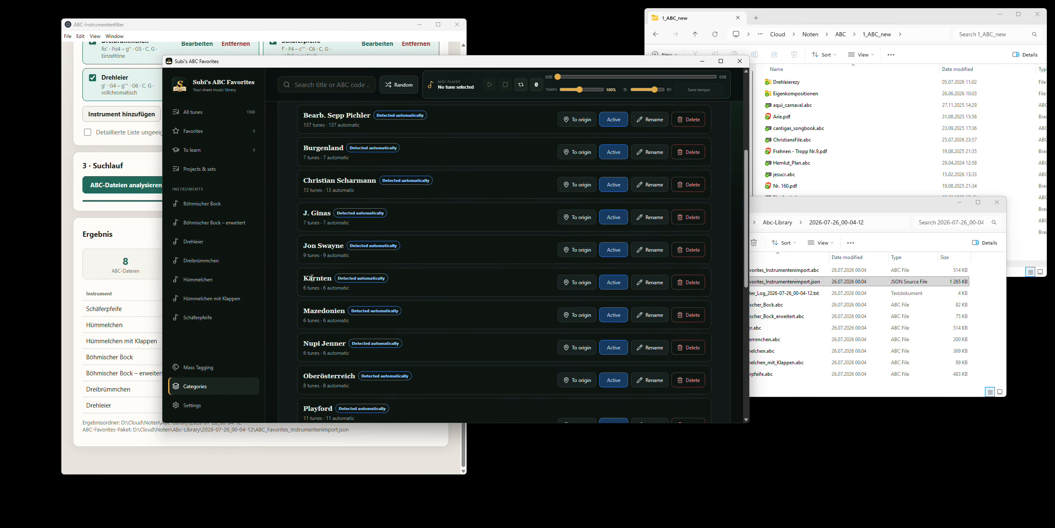
scroll(367, 296, down, 5)
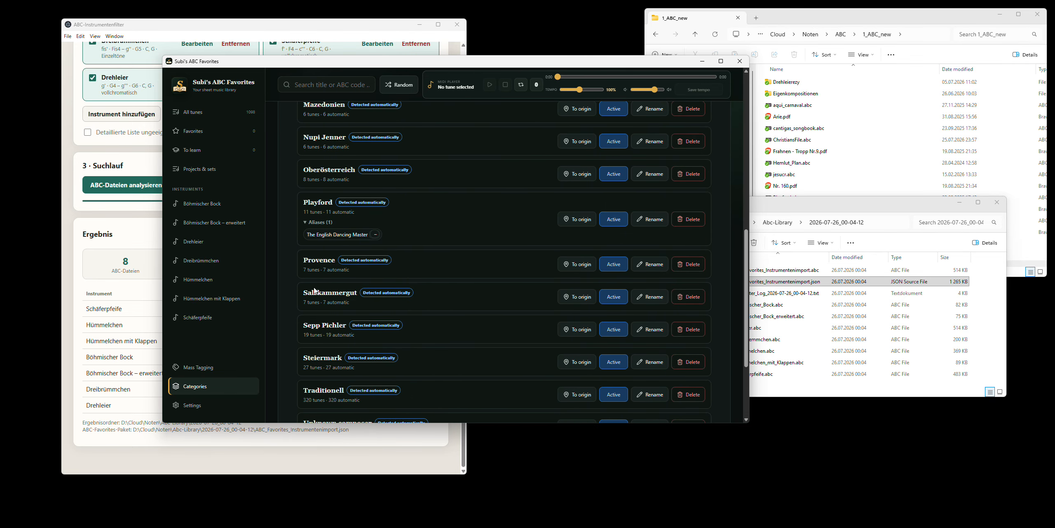
scroll(318, 288, down, 2)
scroll(412, 301, down, 1)
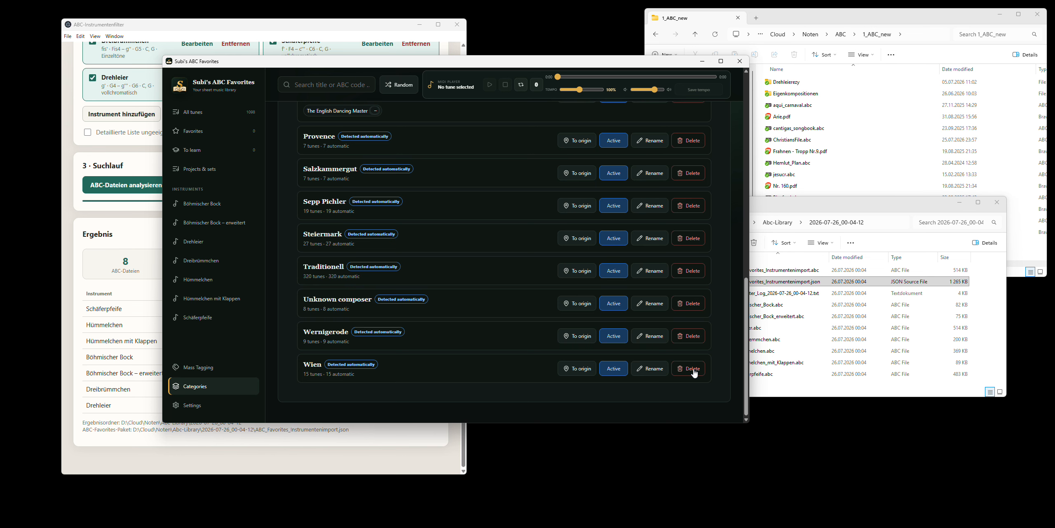
- Transfer the collection "Wien" to the origins and locate it in the Origin categories
click(581, 371)
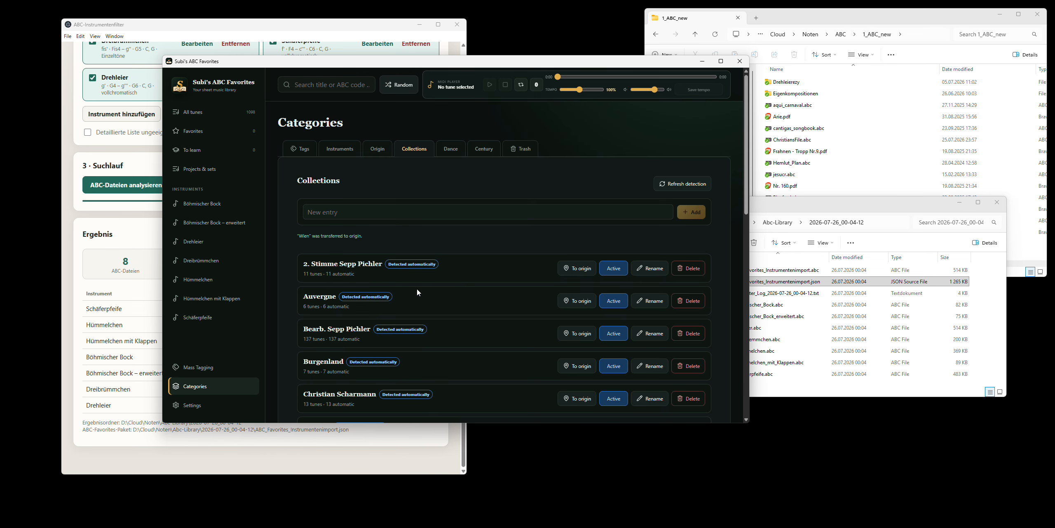
click(375, 154)
scroll(364, 255, down, 20)
scroll(365, 262, down, 20)
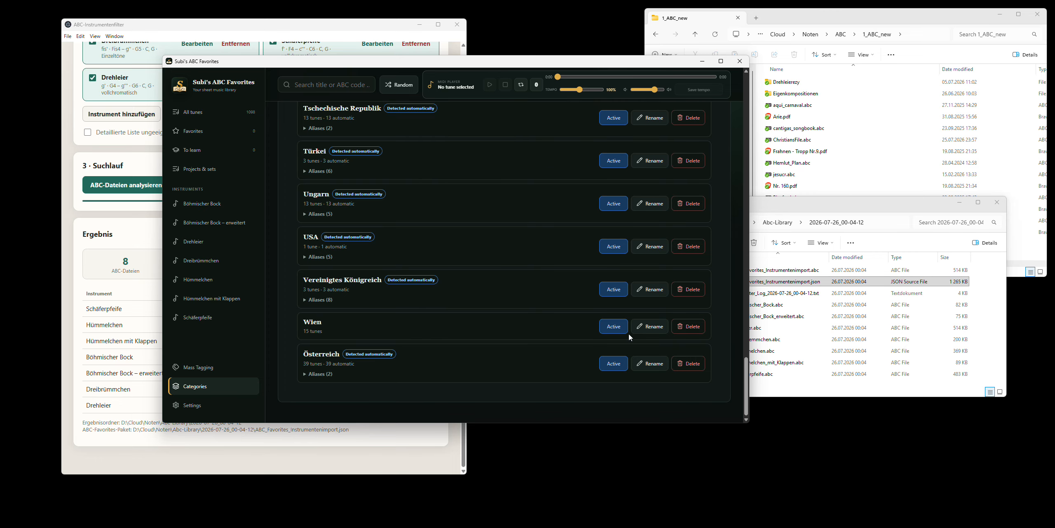
- Rename the origin "Wien" to "Österreich" and merge it into the existing entry
click(651, 328)
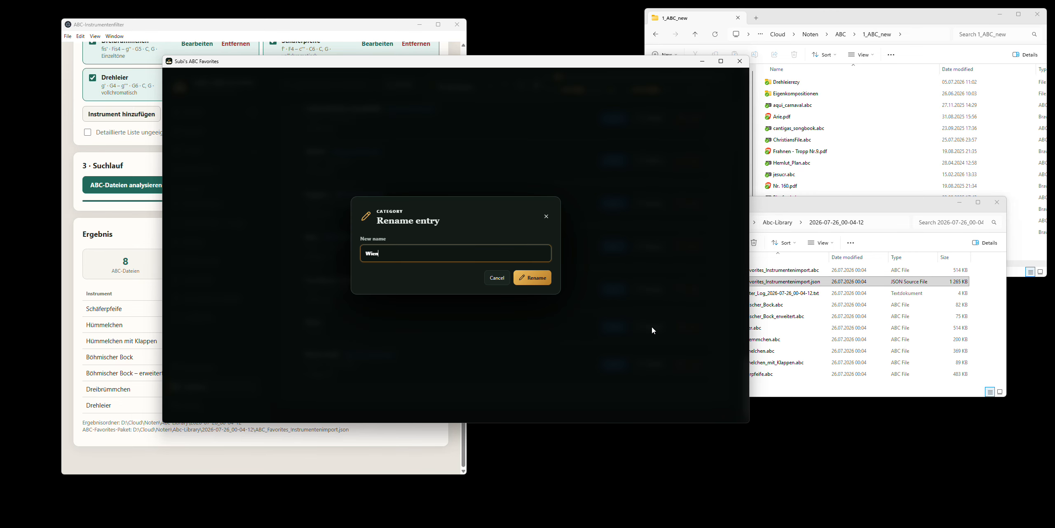
click(502, 278)
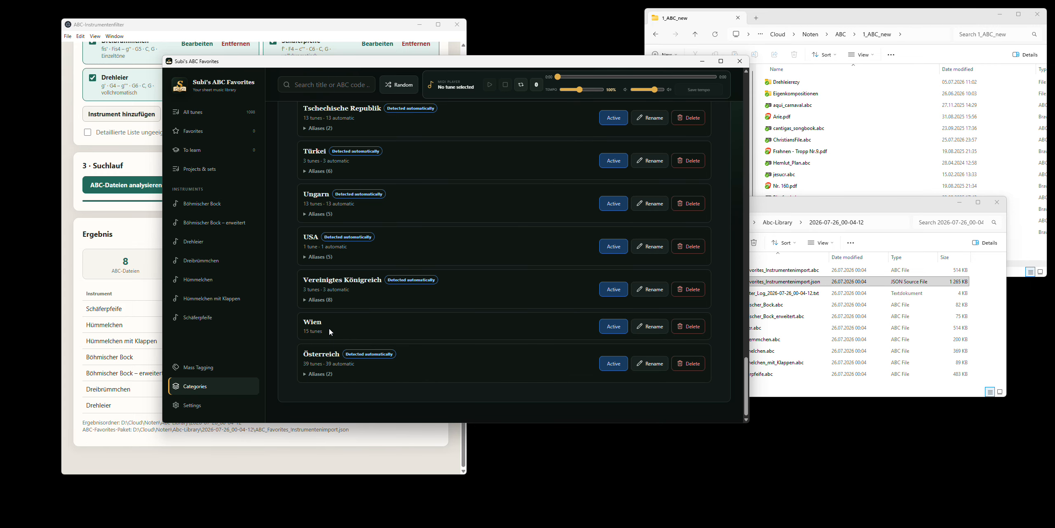
click(649, 328)
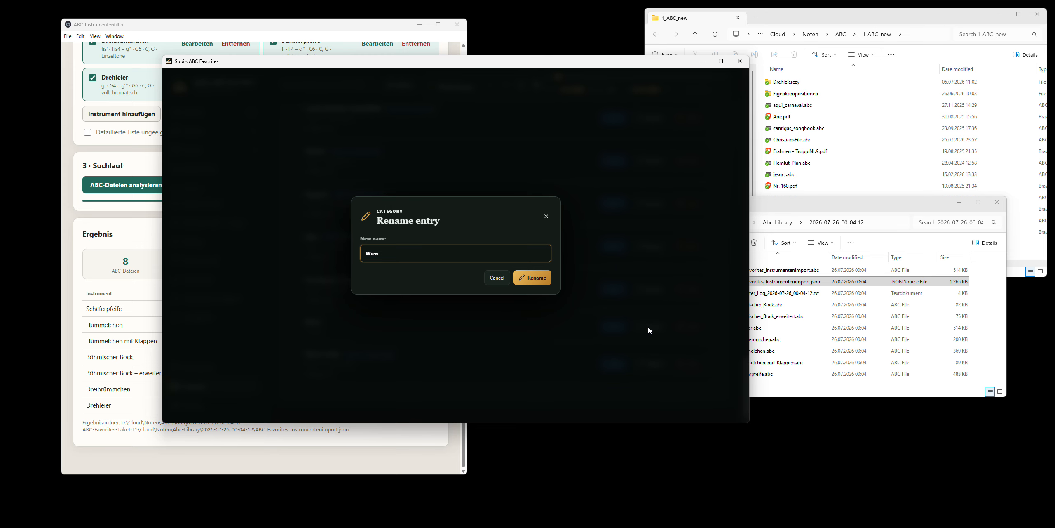
key(ctrl+a)
text(Österreich)
click(524, 278)
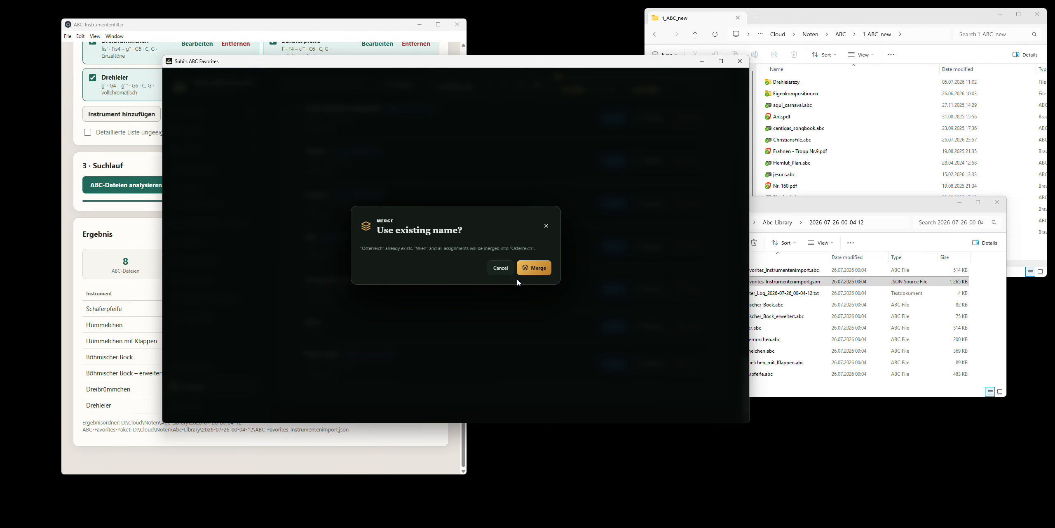
click(532, 268)
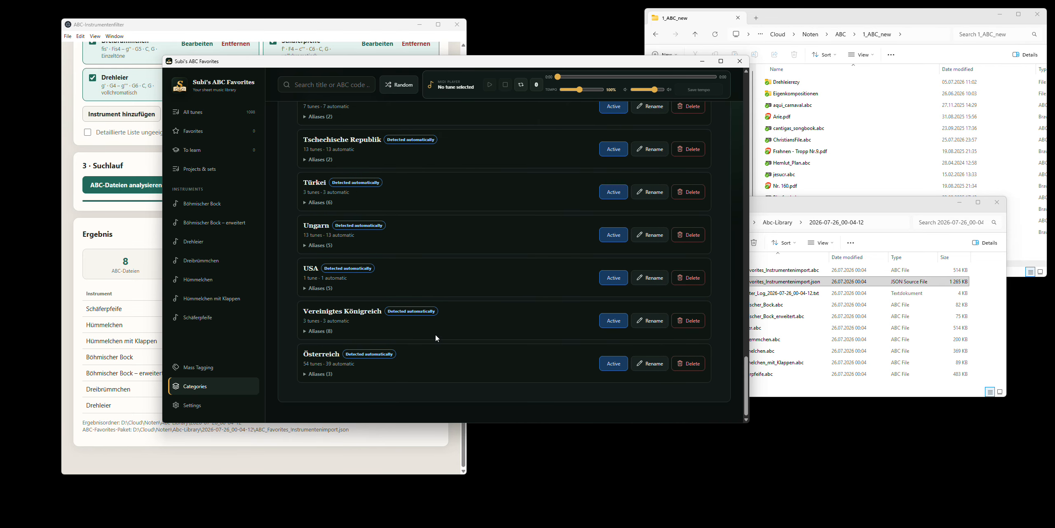
- Show the aliases of the "Österreich" origin entry
click(305, 374)
scroll(363, 368, down, 1)
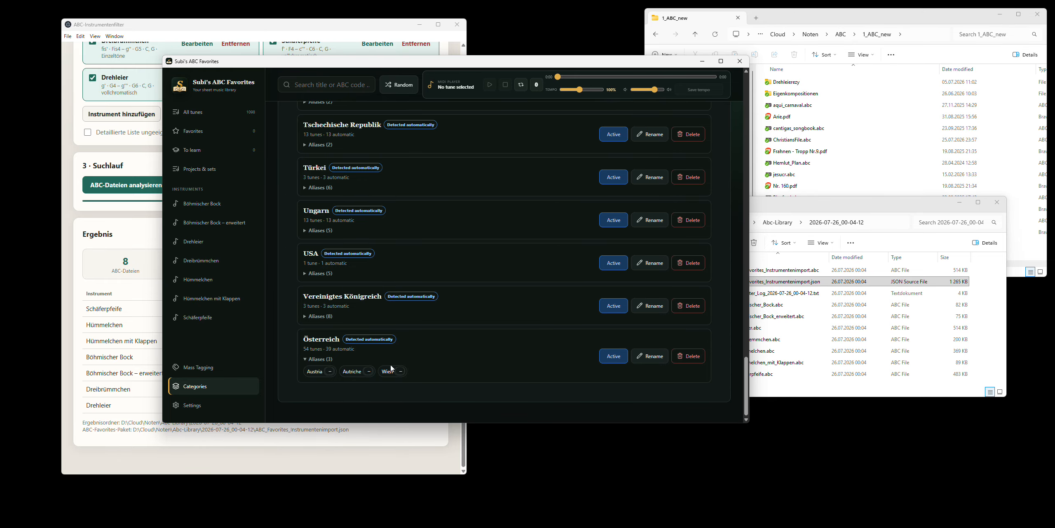
double_click(308, 339)
click(442, 345)
- Open the Dance categories and look through the detected dance types
scroll(442, 348, up, 20)
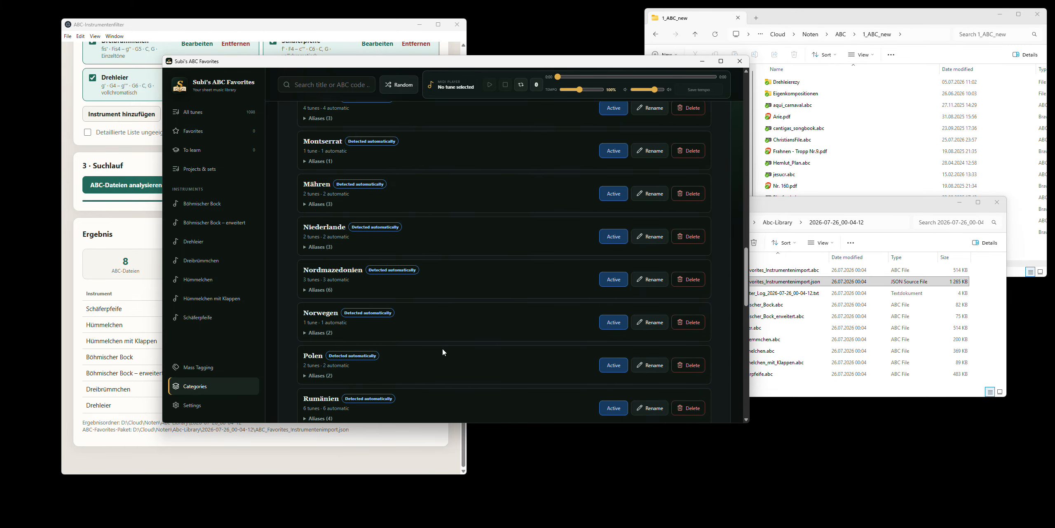
scroll(444, 352, up, 2)
click(451, 148)
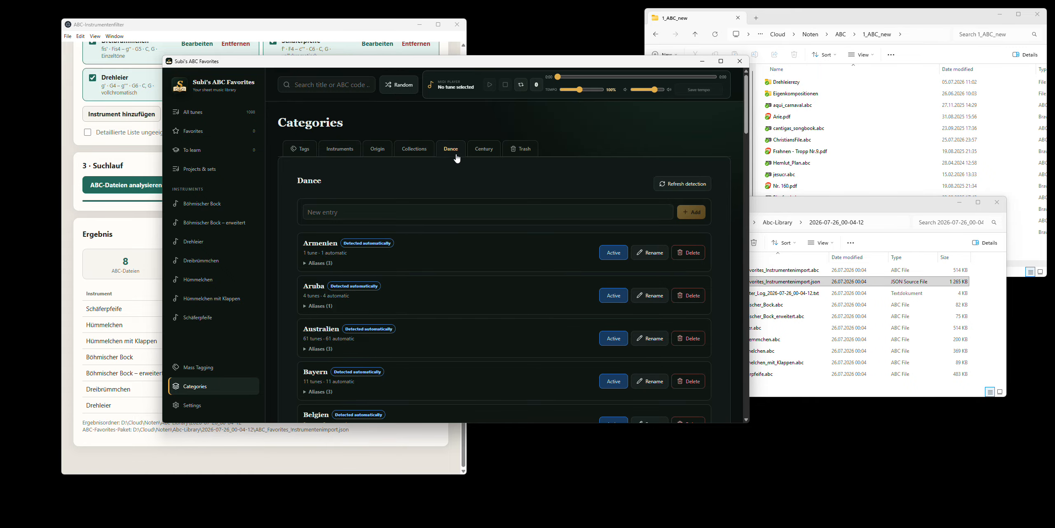
scroll(474, 264, down, 10)
scroll(490, 260, up, 10)
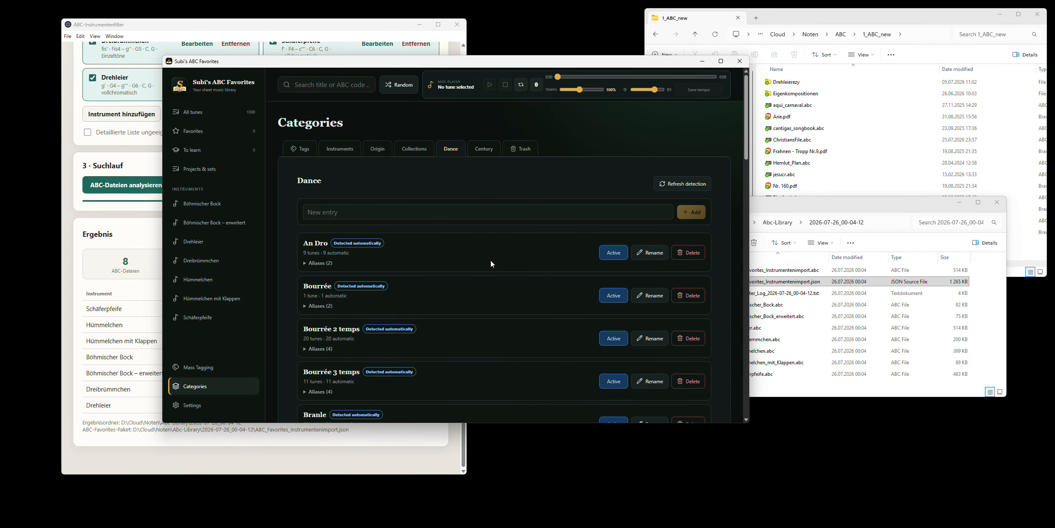
- Open the Century categories and look through the list of centuries
click(483, 148)
scroll(422, 272, down, 7)
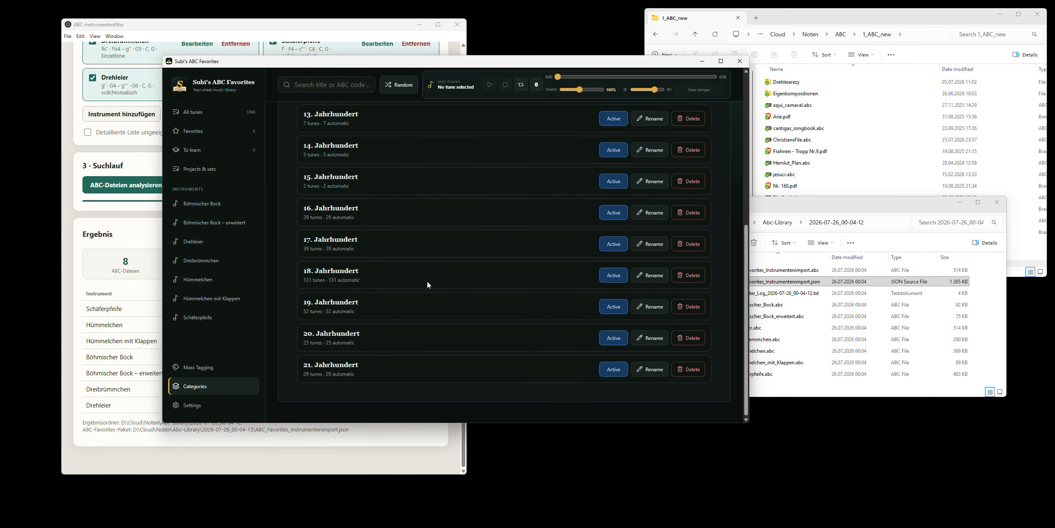
scroll(361, 371, up, 7)
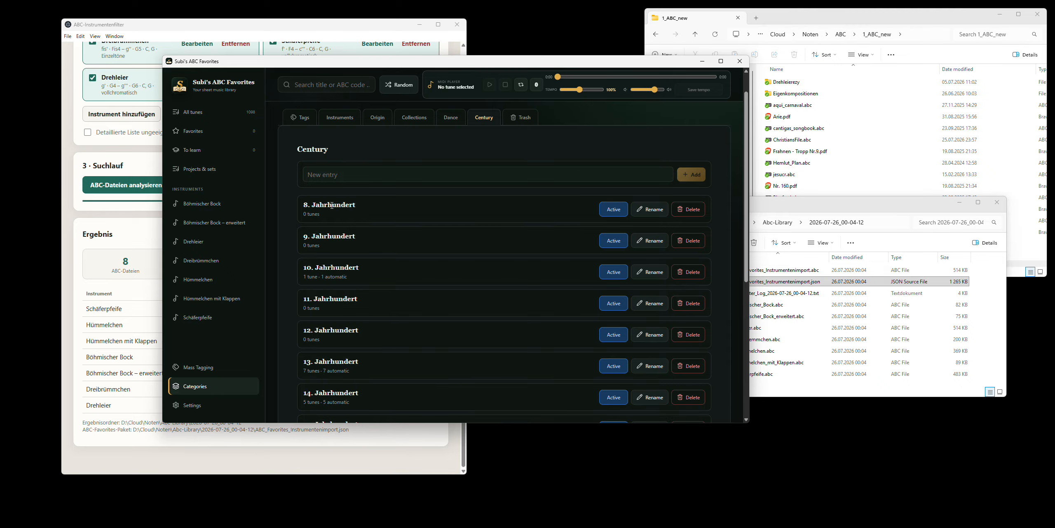
- Switch the app language to Deutsch and check the century categories in the German interface
click(194, 403)
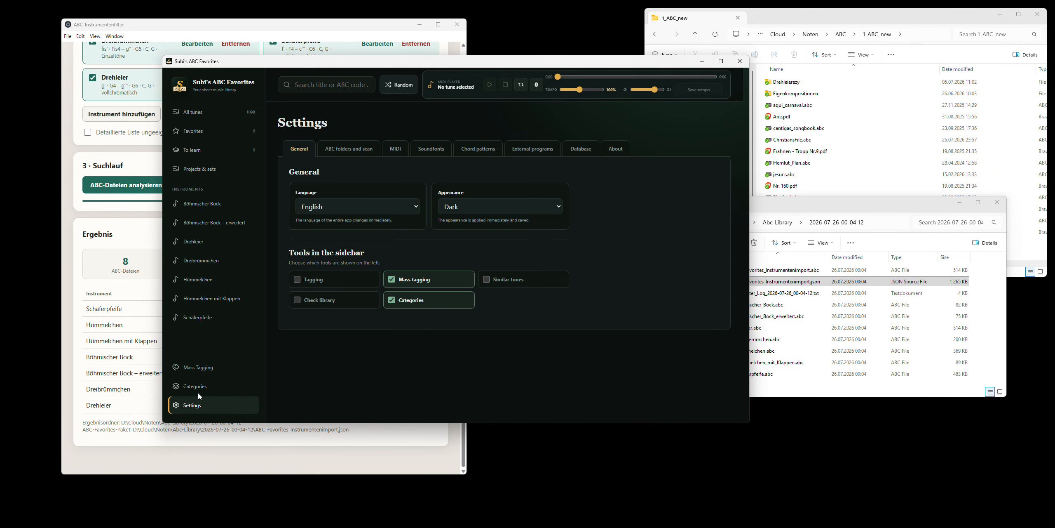
click(320, 210)
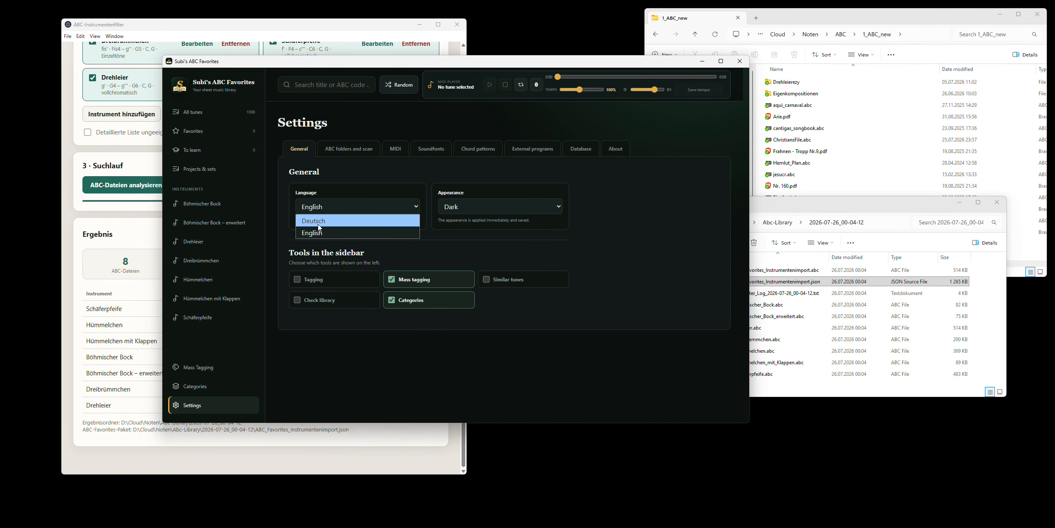
click(320, 221)
click(194, 386)
click(501, 156)
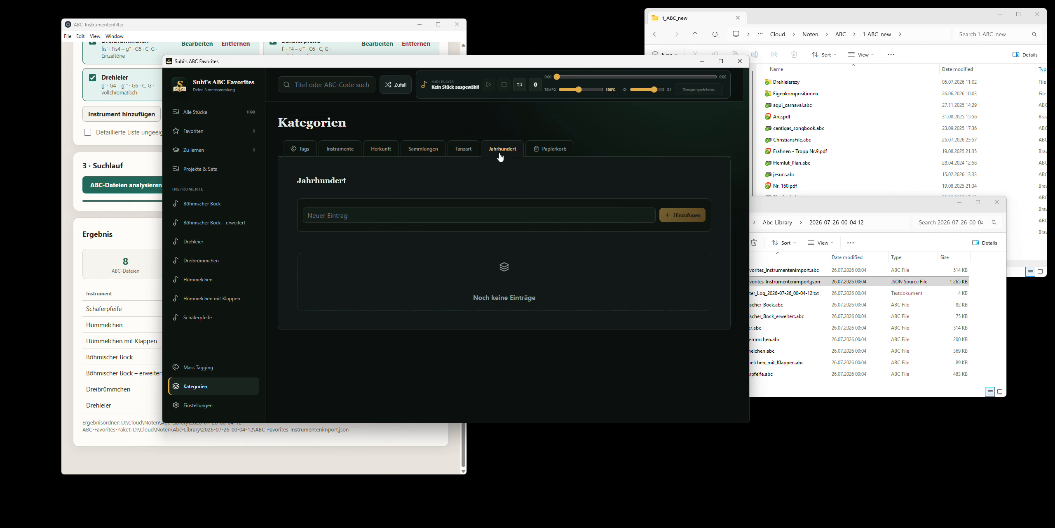
scroll(353, 286, down, 5)
scroll(351, 288, up, 5)
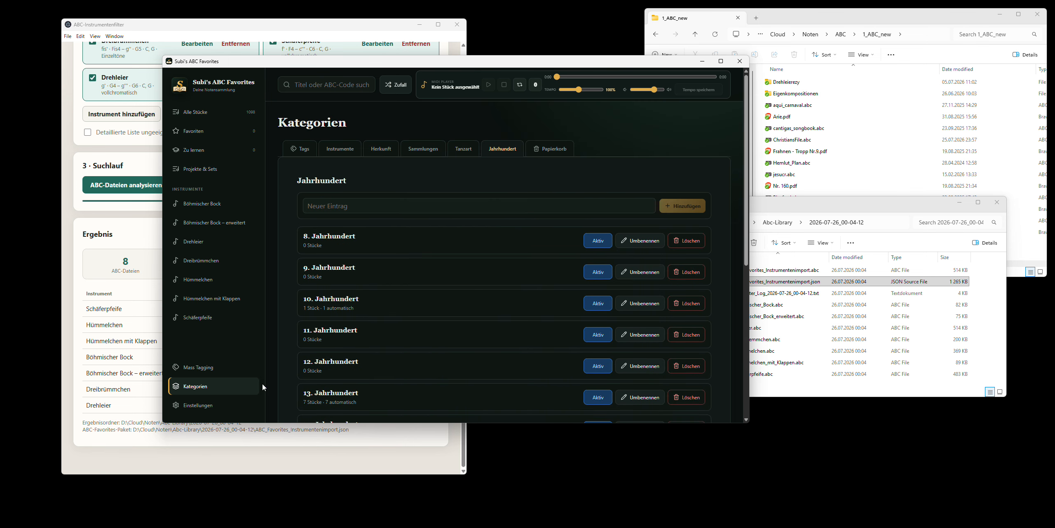
- Set the app language back to English in the general settings
click(201, 410)
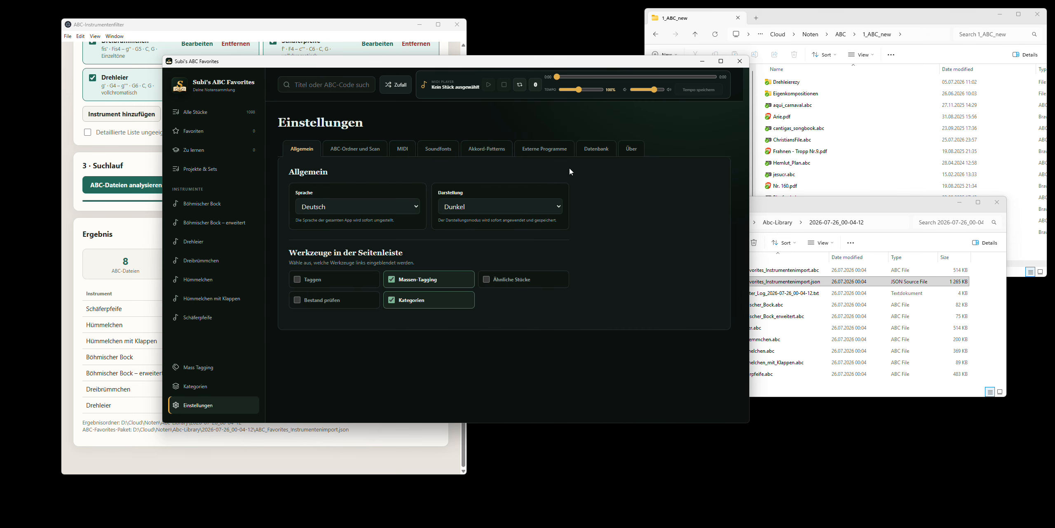
click(481, 209)
click(480, 210)
click(358, 206)
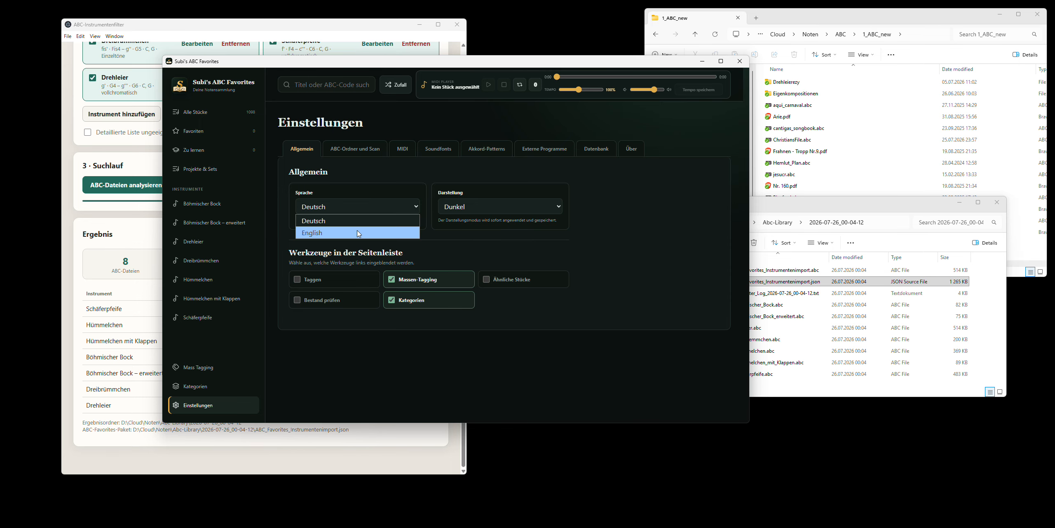
click(313, 231)
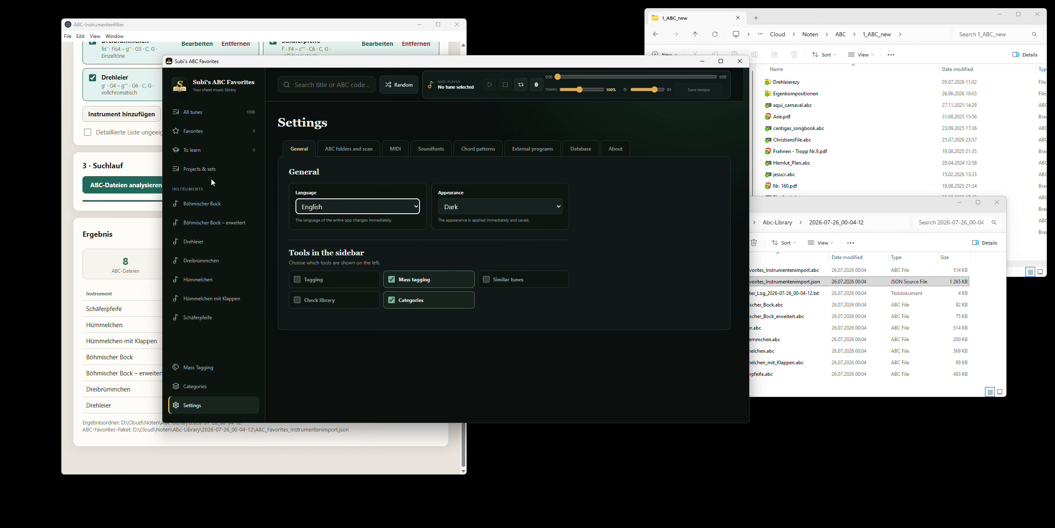
- Show all tunes in the library and browse the list with its keys and assigned tags
click(209, 112)
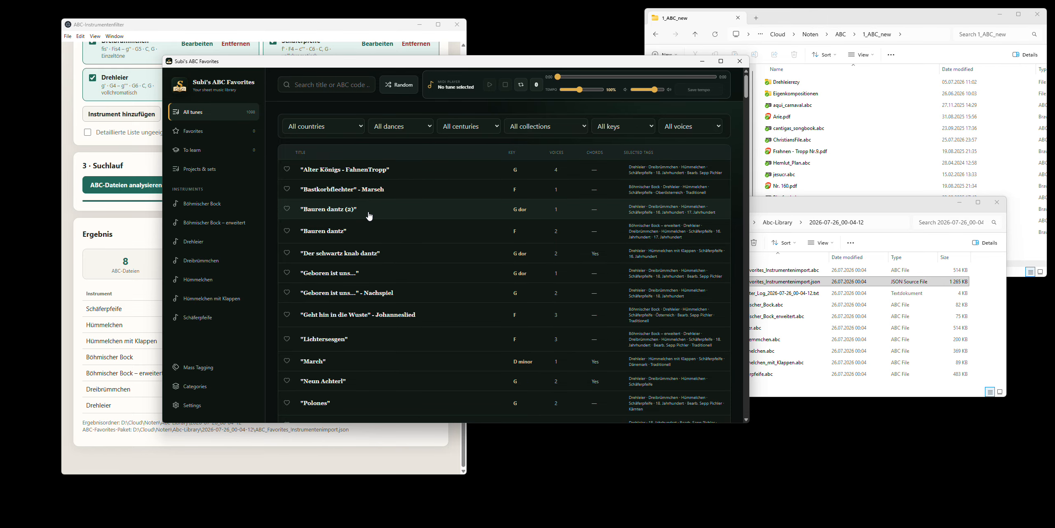
scroll(392, 252, down, 10)
scroll(401, 264, up, 12)
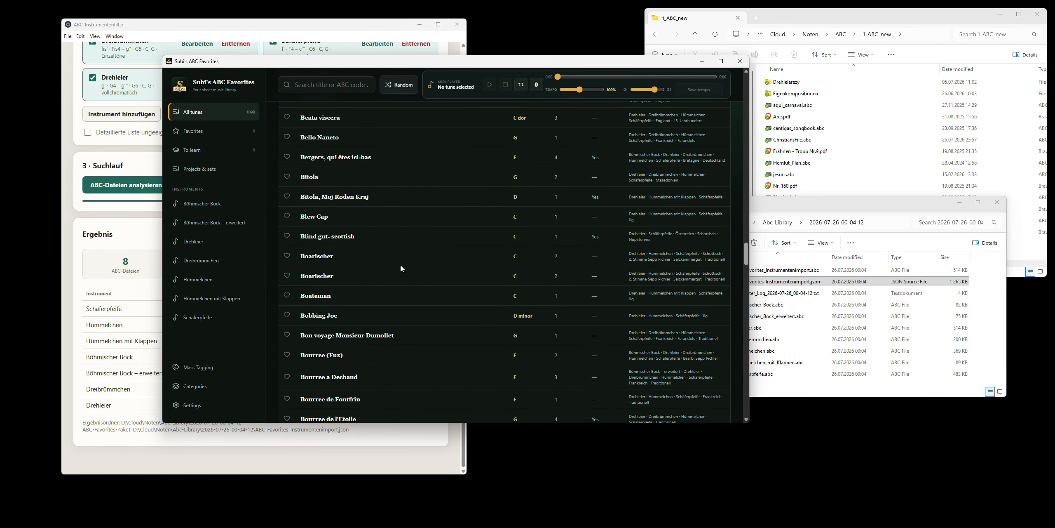